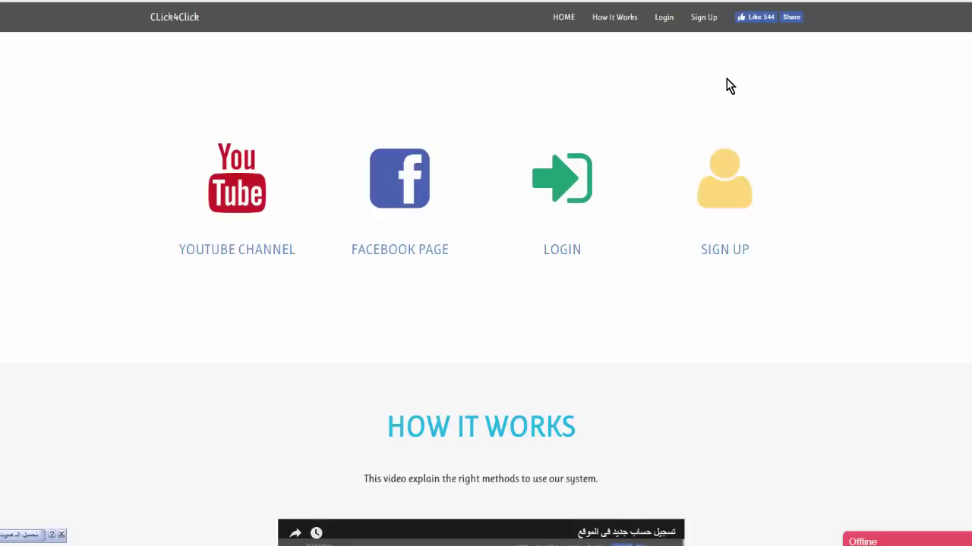
click(701, 21)
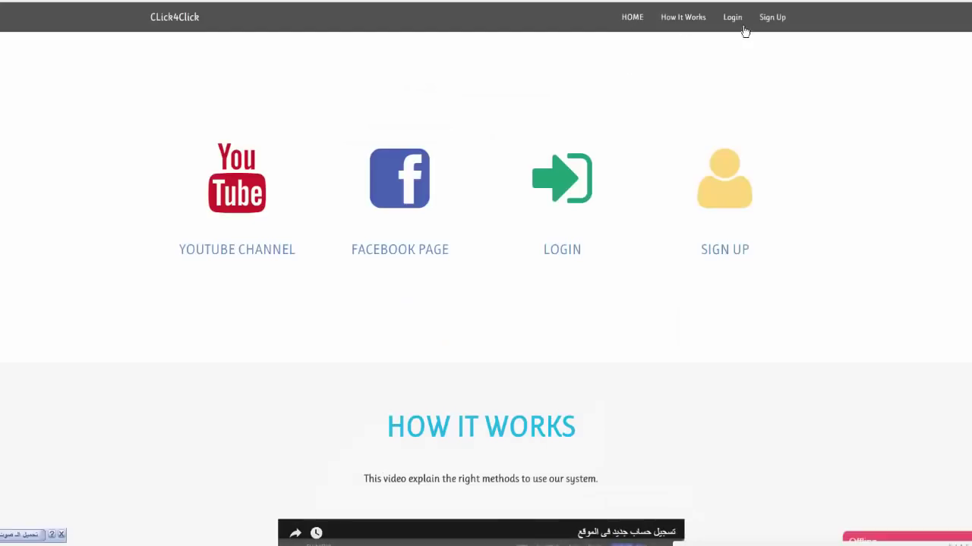
click(748, 17)
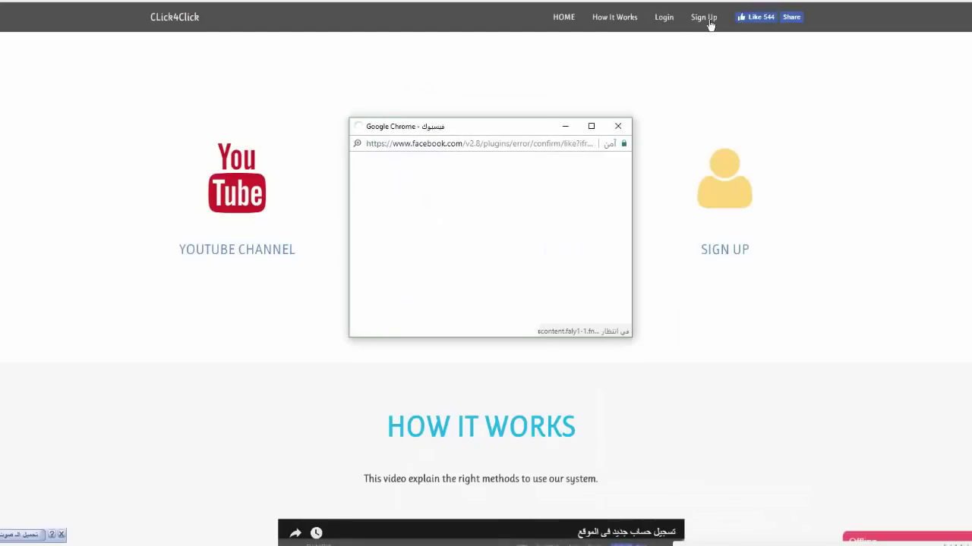
click(618, 126)
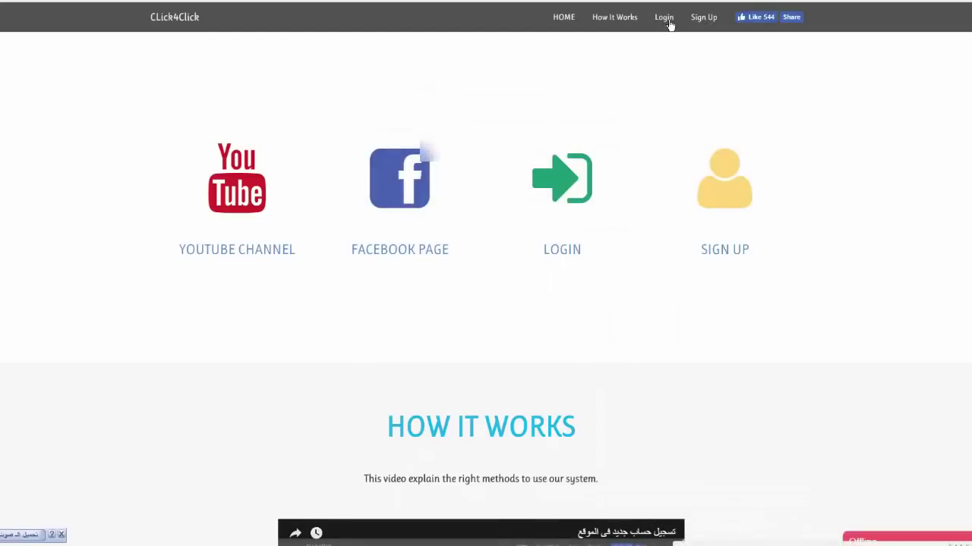
Step: Sign in to the CLick4Click account with the prefilled credentials and complete the "I'm not a robot" check
click(664, 22)
click(418, 192)
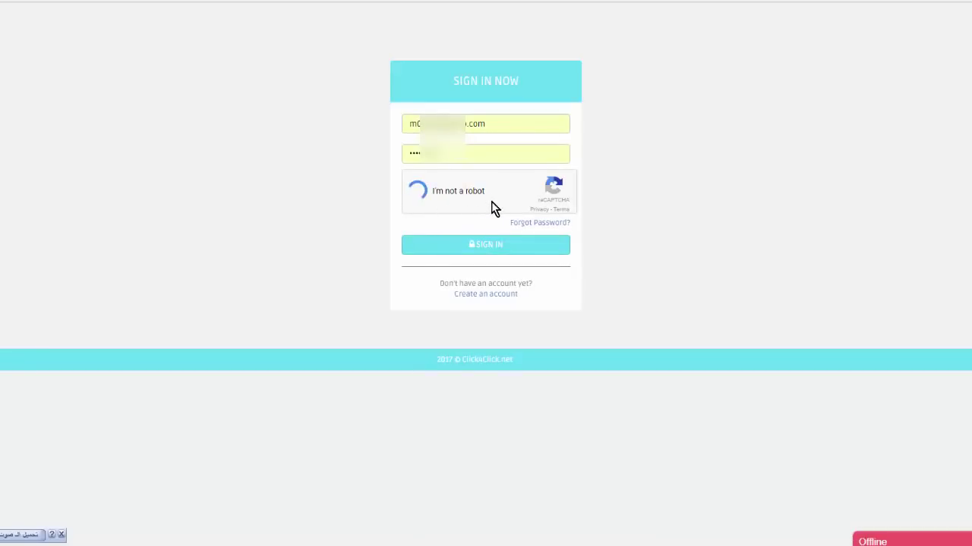
click(494, 255)
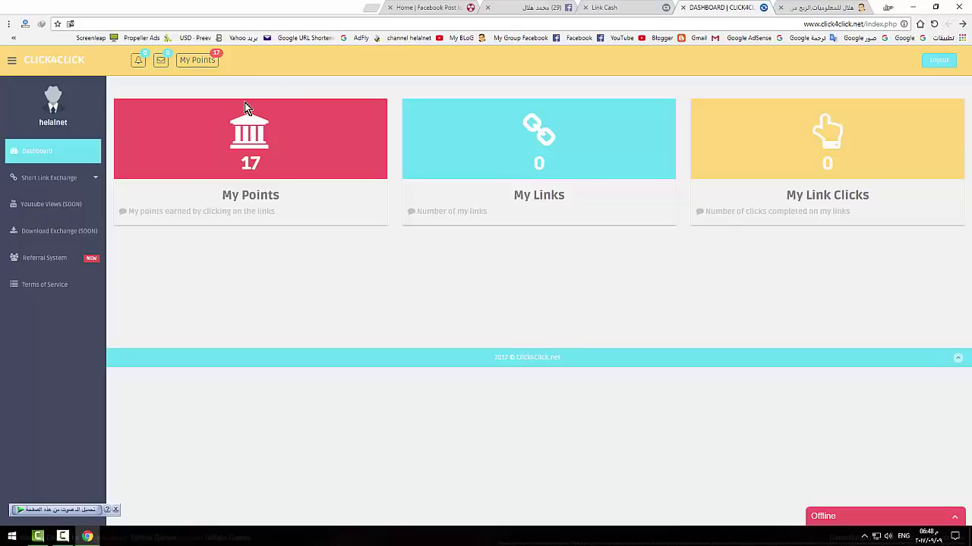
Step: Switch to the Link Cash site, view its account registration form and return to the home page
click(640, 12)
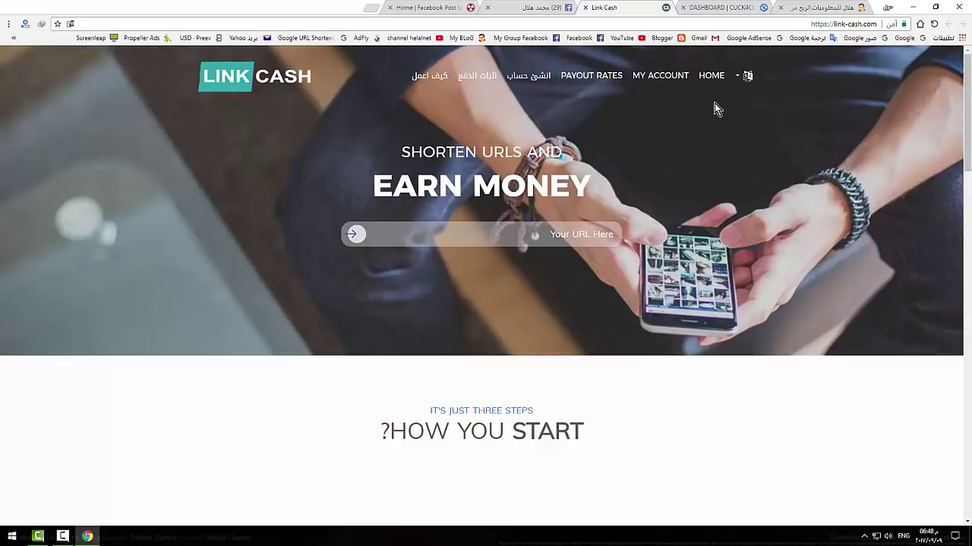
click(526, 79)
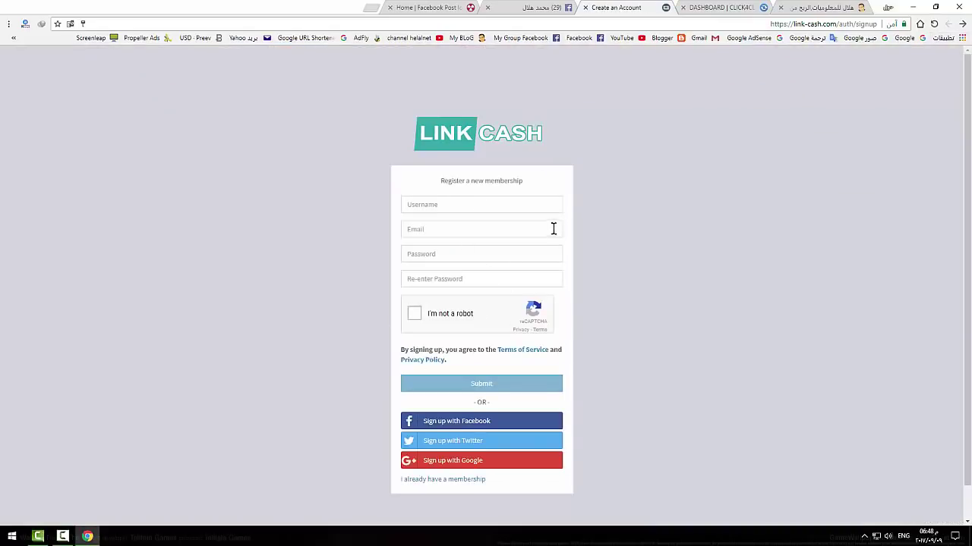
click(494, 145)
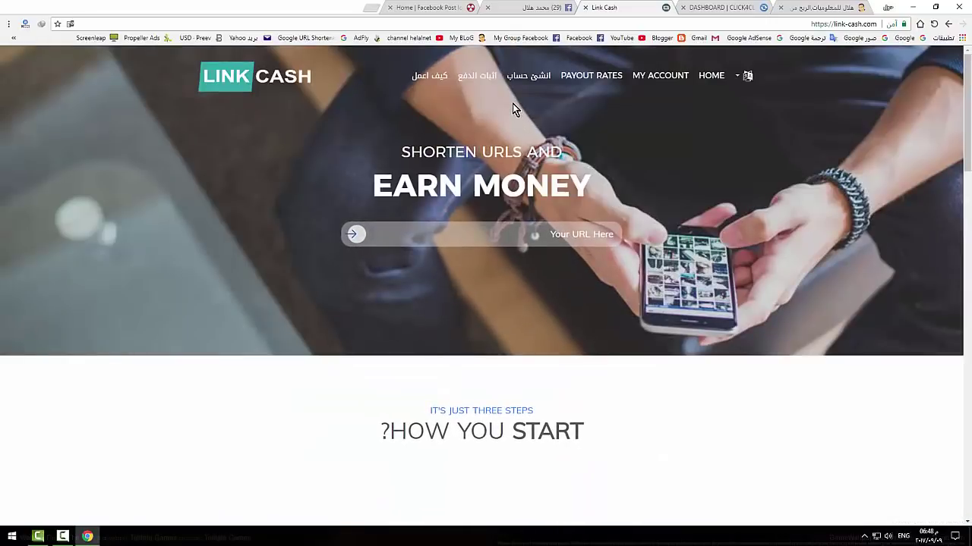
Step: Examine the PayPal and Vodafone Cash payment proofs on Link Cash's اثبات الدفع page
click(477, 76)
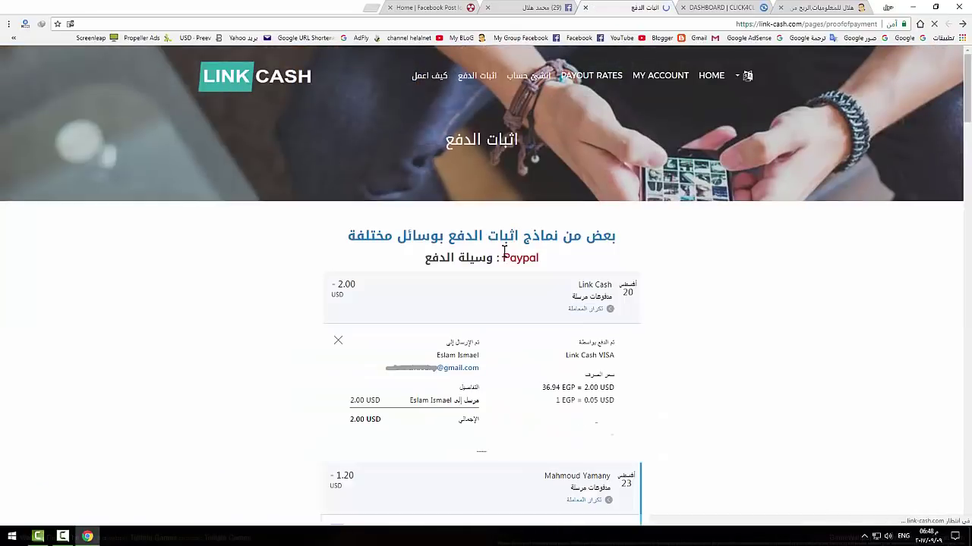
scroll(462, 283, down, 15)
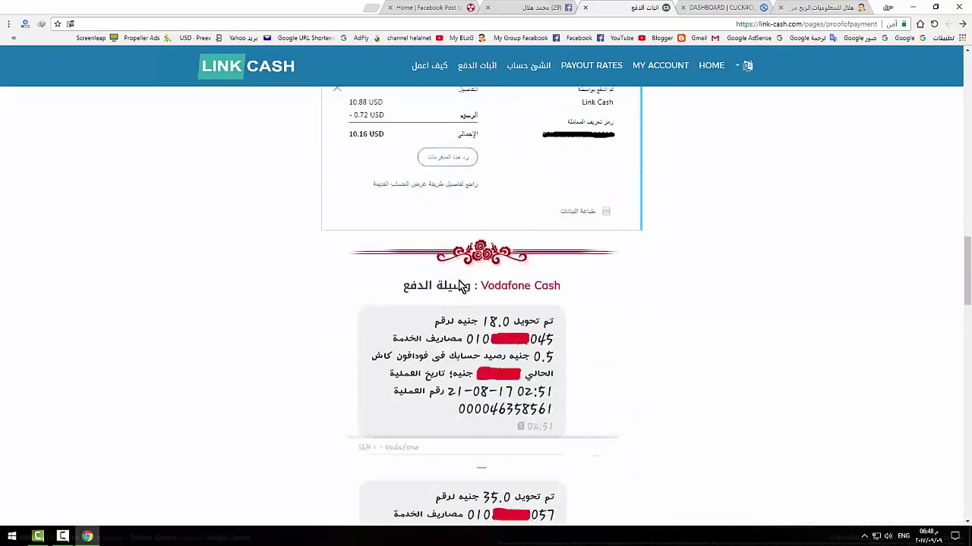
scroll(458, 284, up, 4)
scroll(458, 284, down, 12)
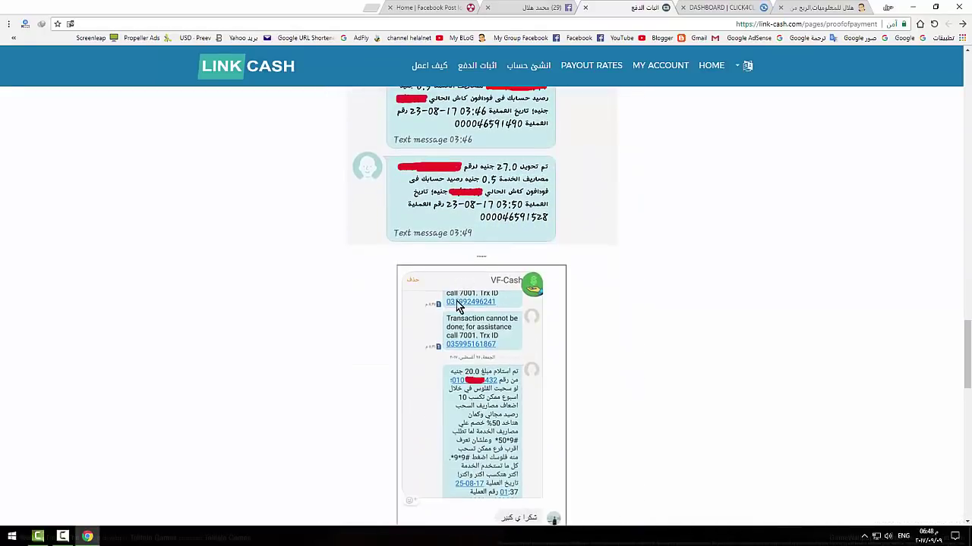
middle_click(449, 366)
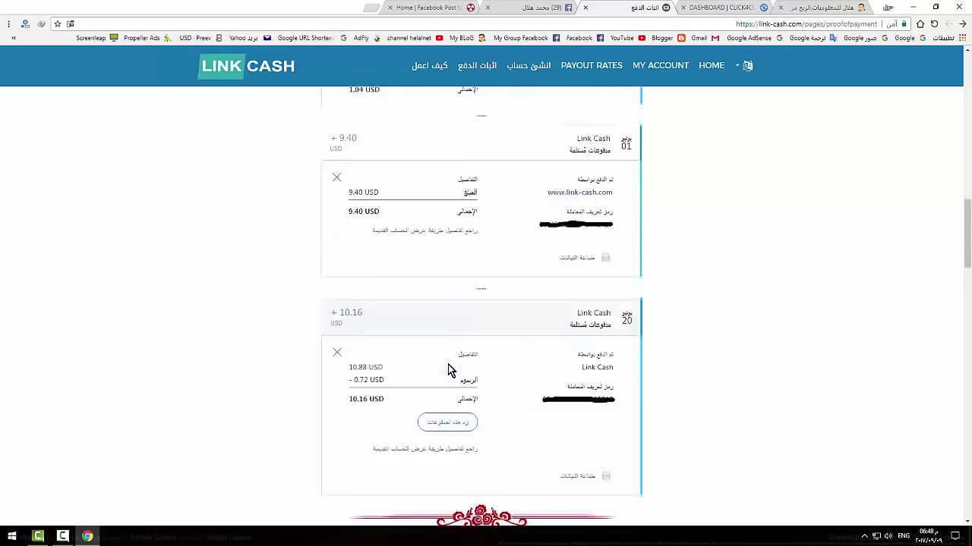
scroll(699, 335, down, 5)
scroll(698, 334, up, 2)
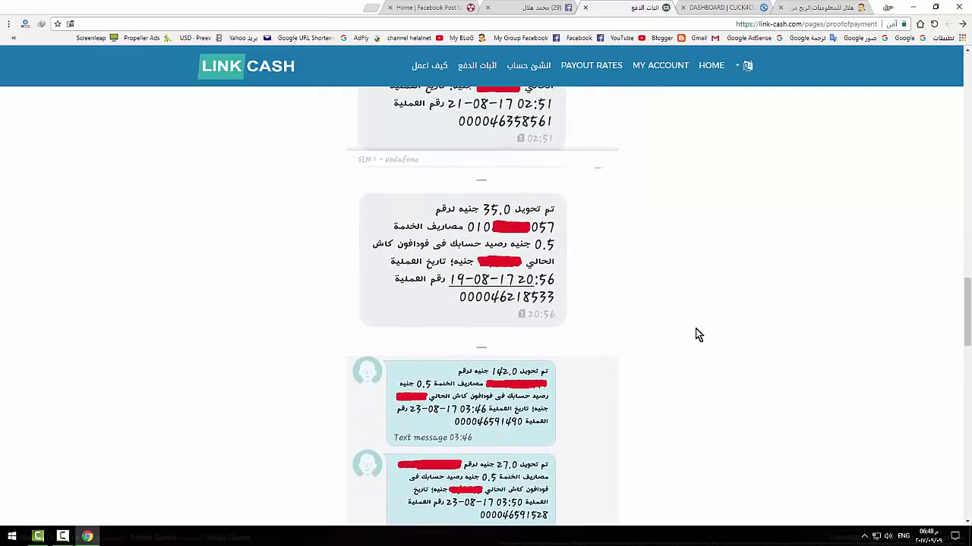
scroll(698, 335, down, 3)
scroll(695, 334, up, 1)
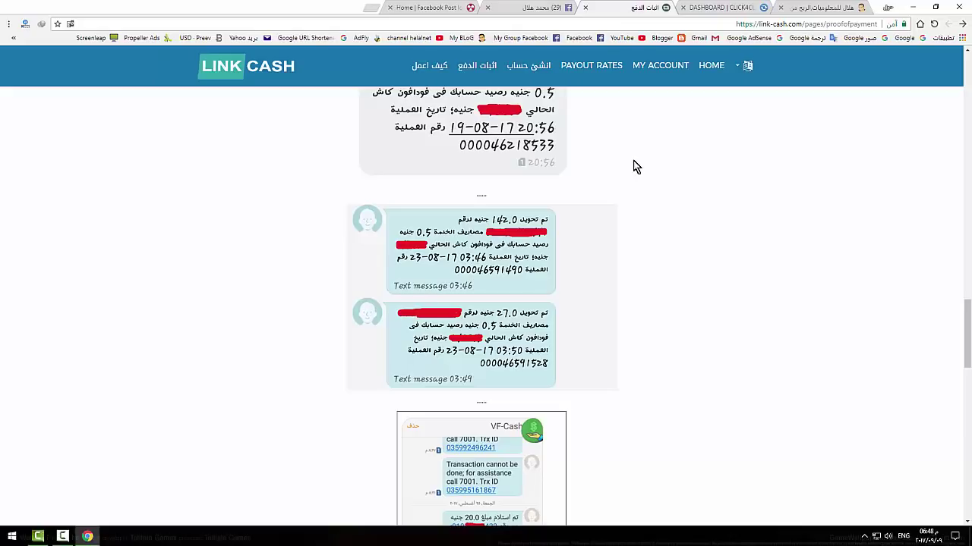
scroll(677, 230, up, 6)
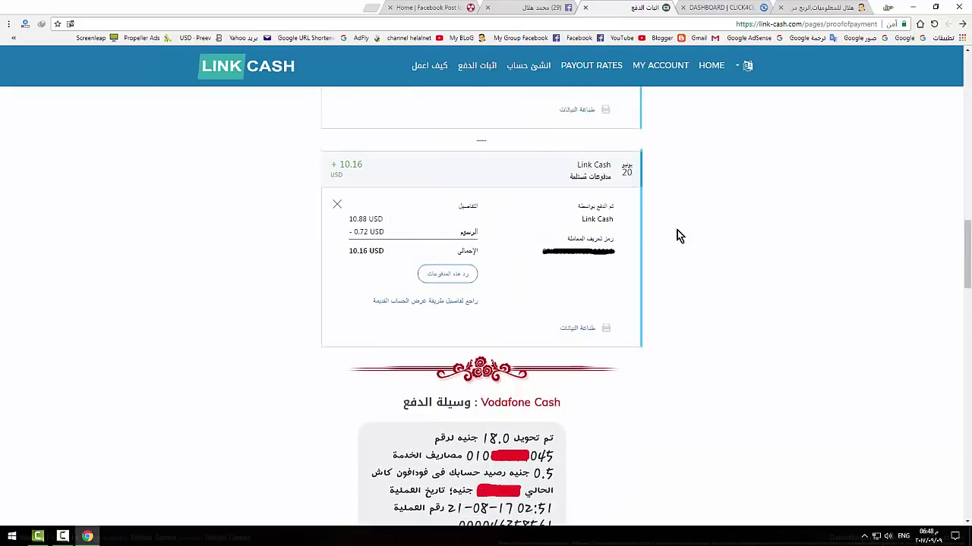
scroll(677, 230, up, 10)
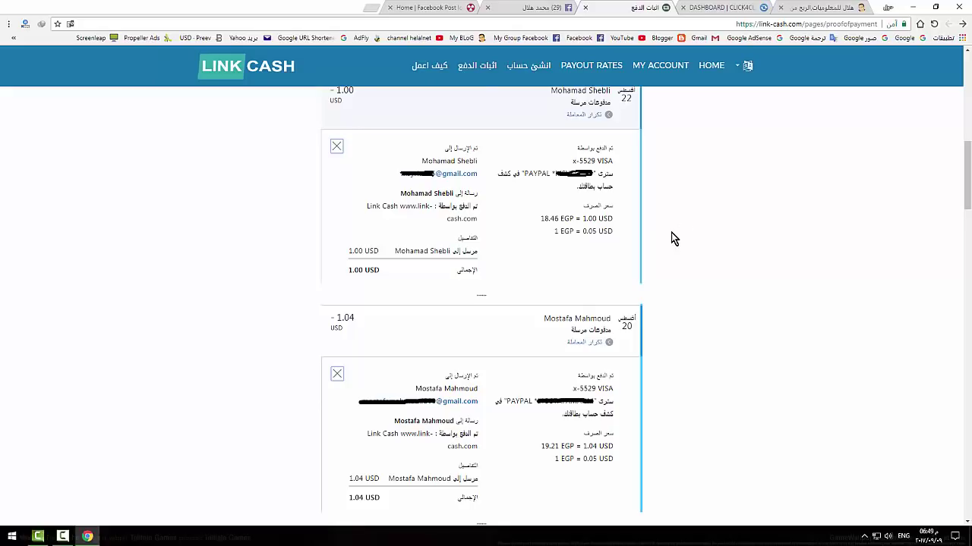
scroll(671, 233, up, 4)
Step: Review Link Cash's payout rates per 1000 views, highlighting Egypt's mobile and desktop rates
click(583, 70)
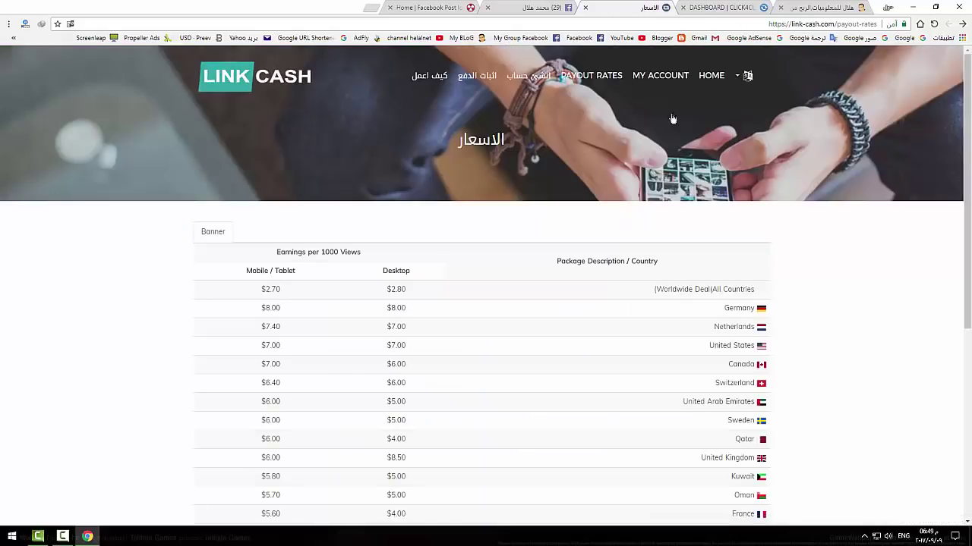
scroll(820, 324, down, 1)
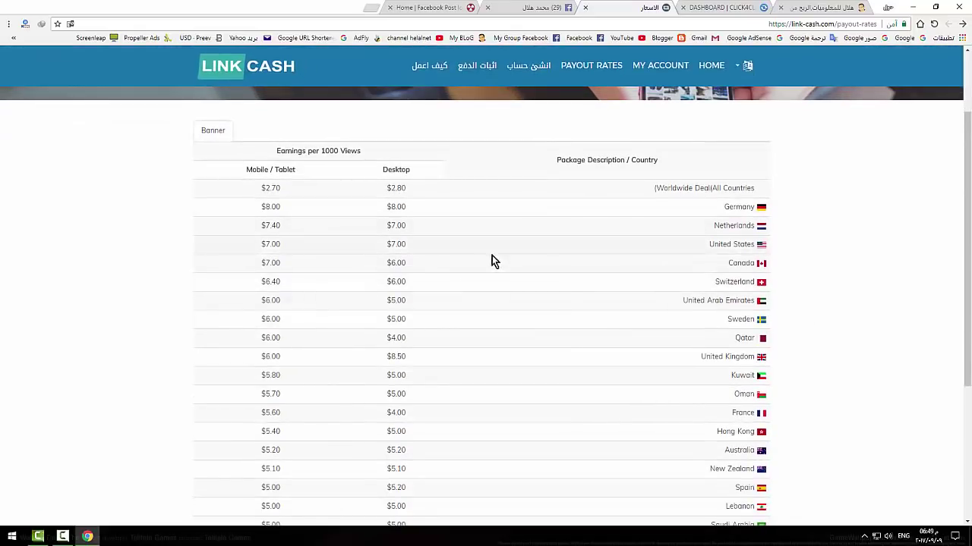
scroll(460, 280, down, 3)
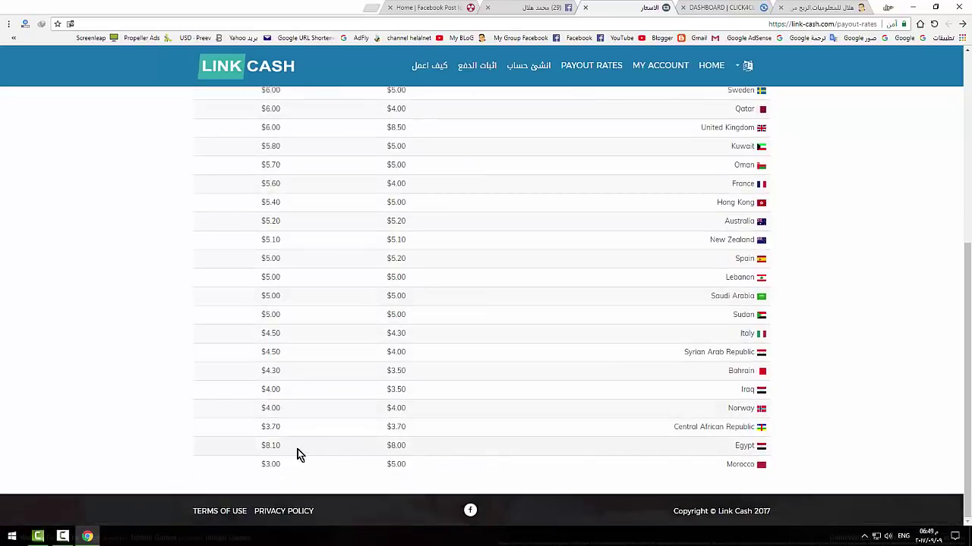
drag(260, 451, 281, 446)
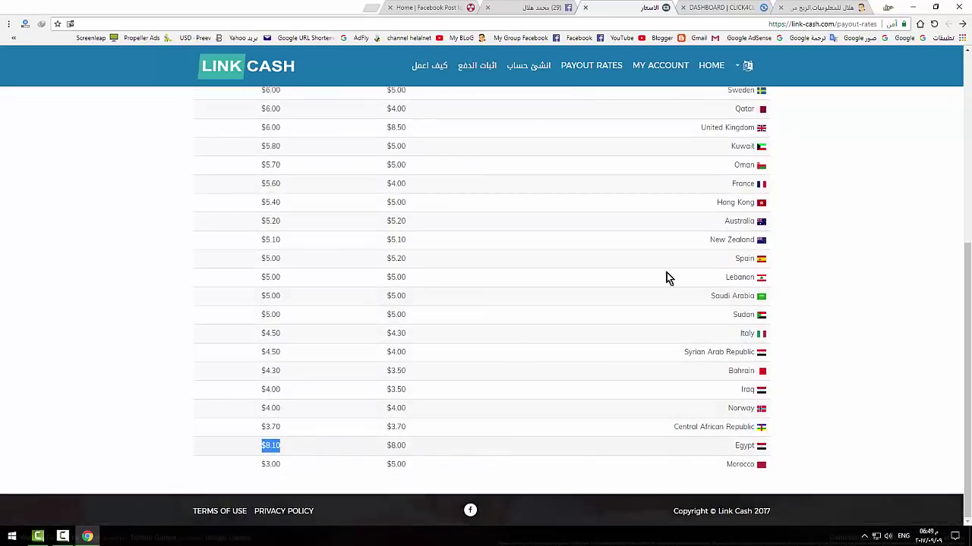
click(714, 8)
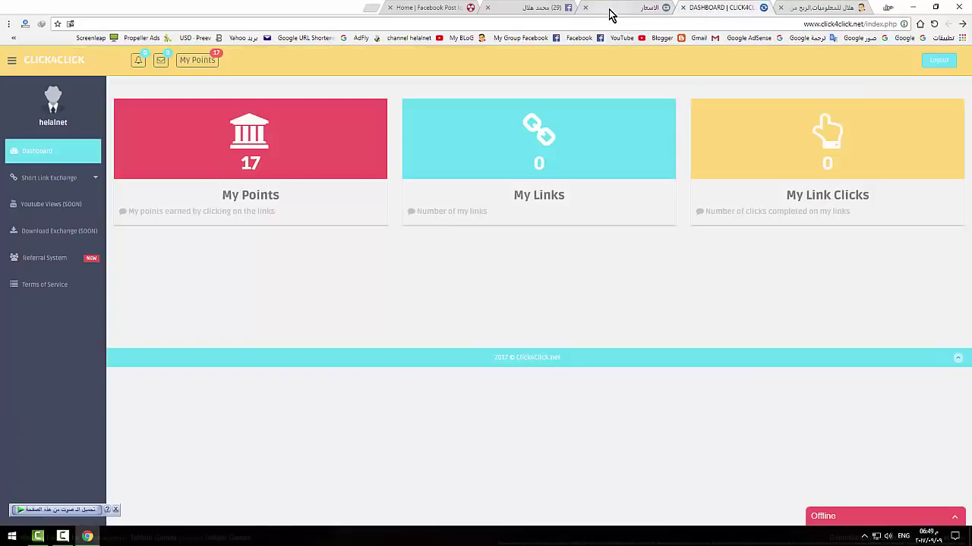
click(610, 11)
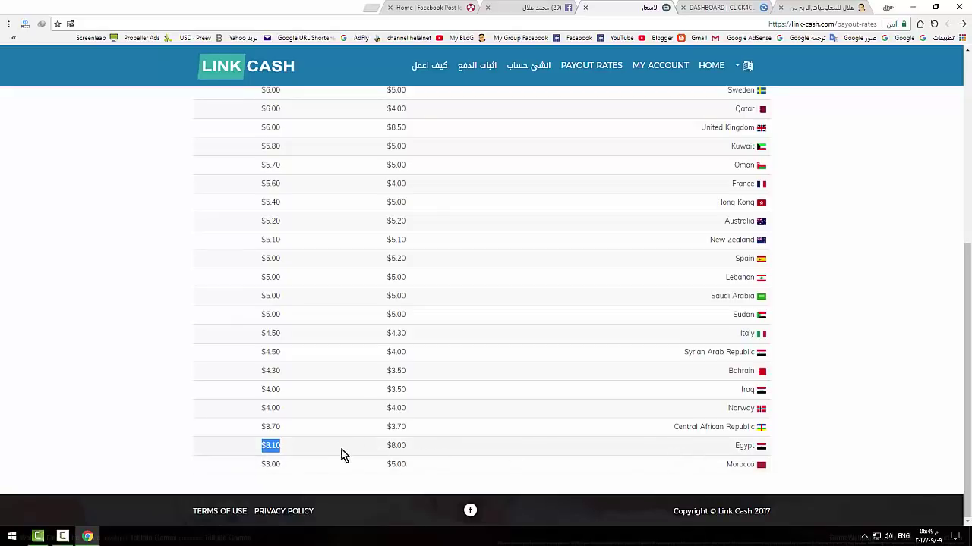
drag(407, 450, 384, 450)
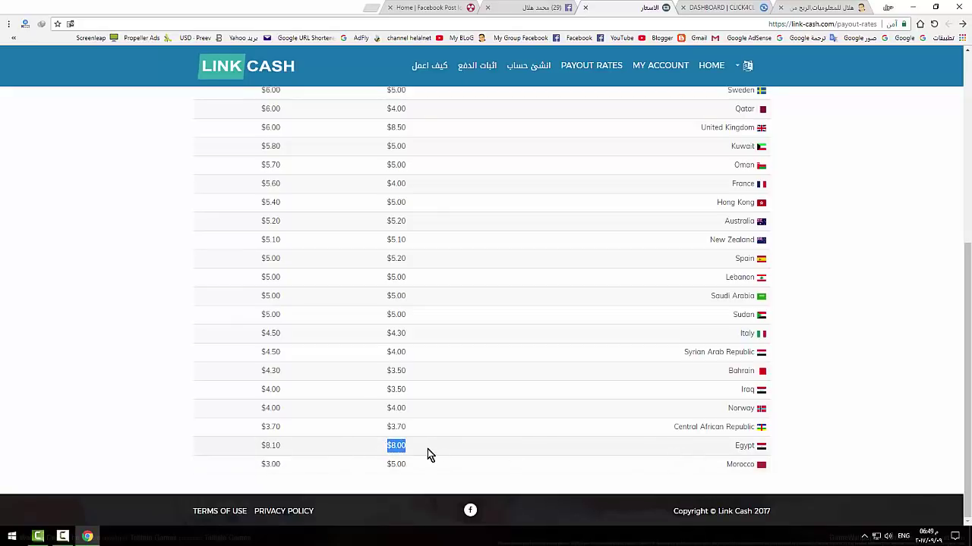
scroll(427, 449, up, 5)
drag(322, 252, 339, 252)
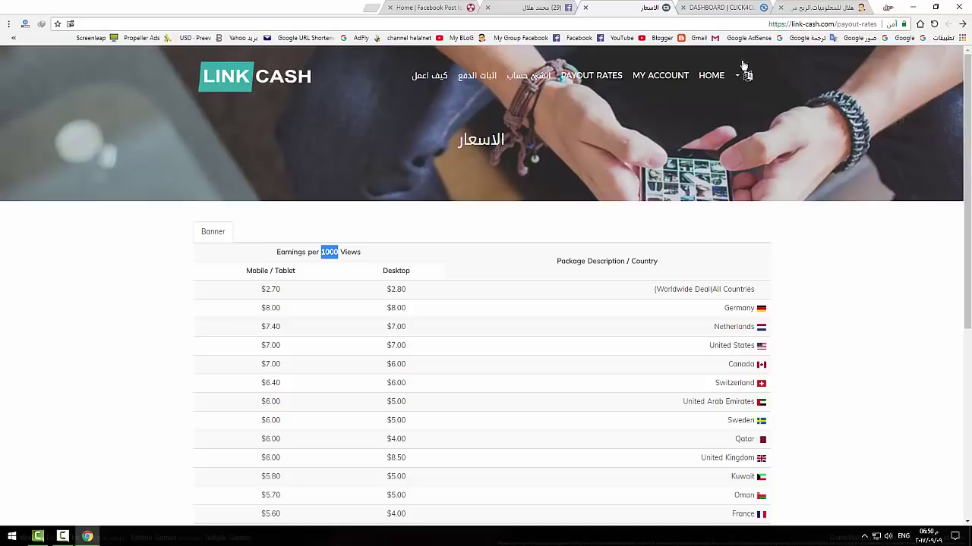
Step: Switch back to CLick4Click and generate a new link in My Links under Short Link Exchange
click(730, 11)
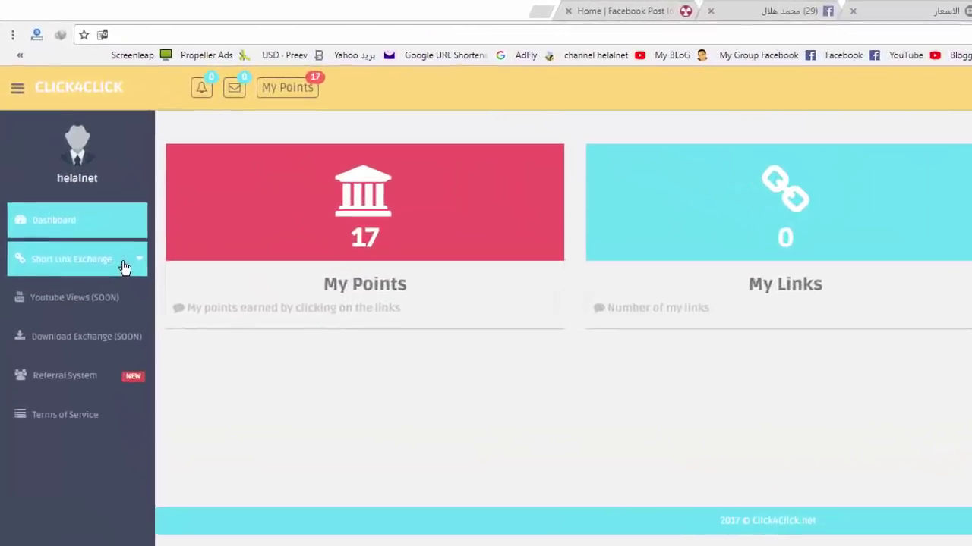
click(84, 179)
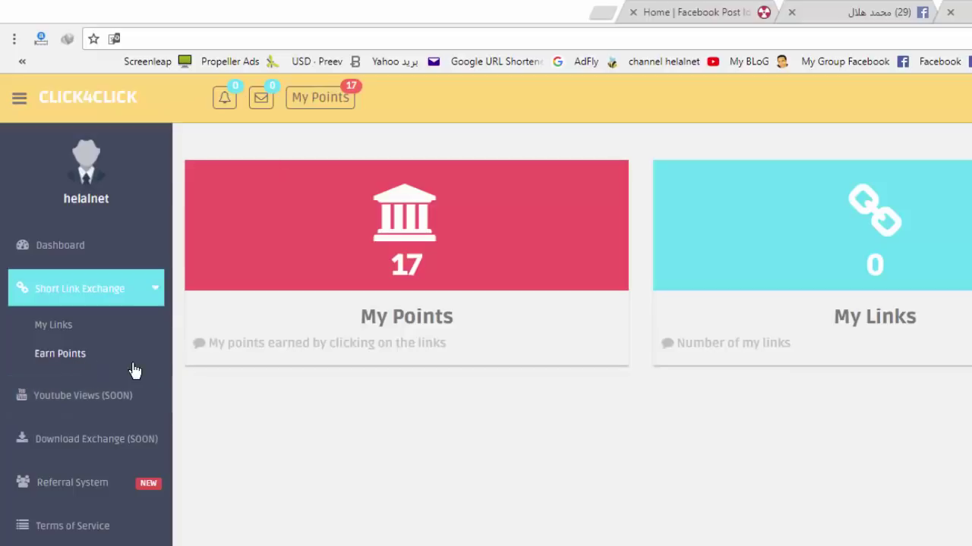
right_click(50, 329)
click(52, 324)
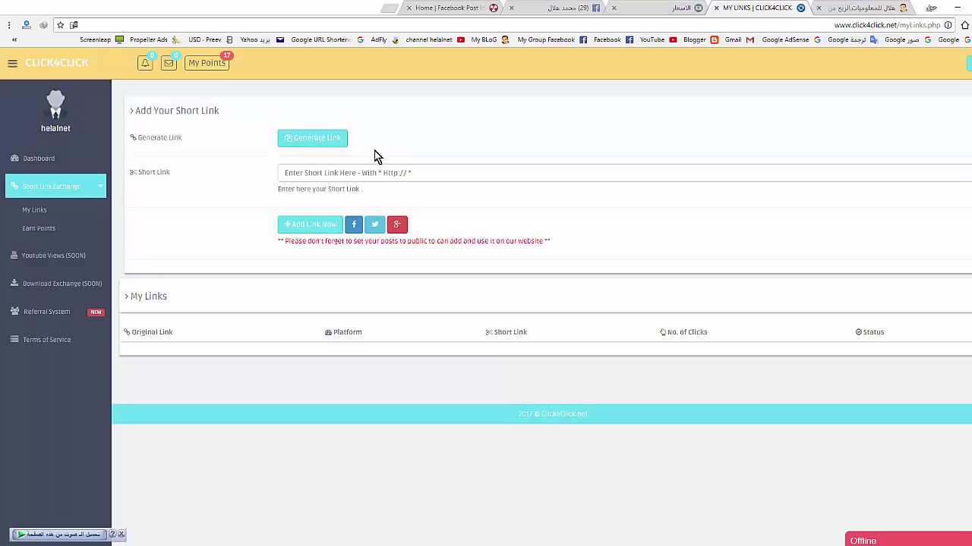
click(333, 140)
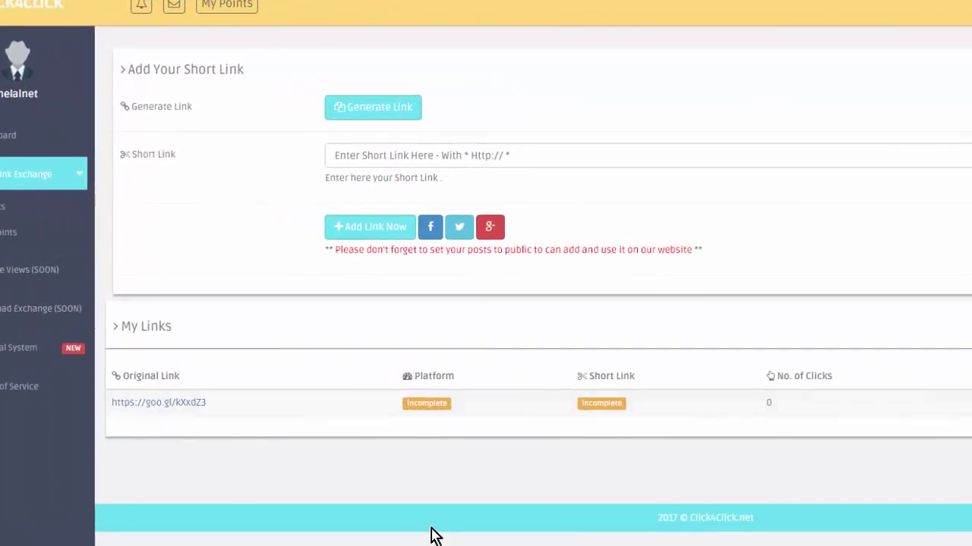
Step: Inspect the generated link's platform, short link and status entries in the My Links table
double_click(427, 403)
double_click(595, 403)
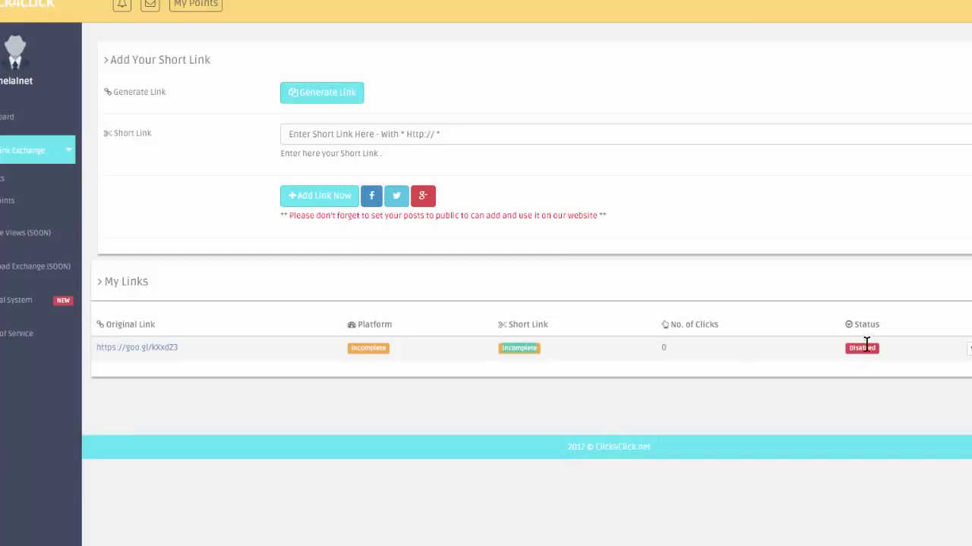
double_click(860, 349)
click(860, 350)
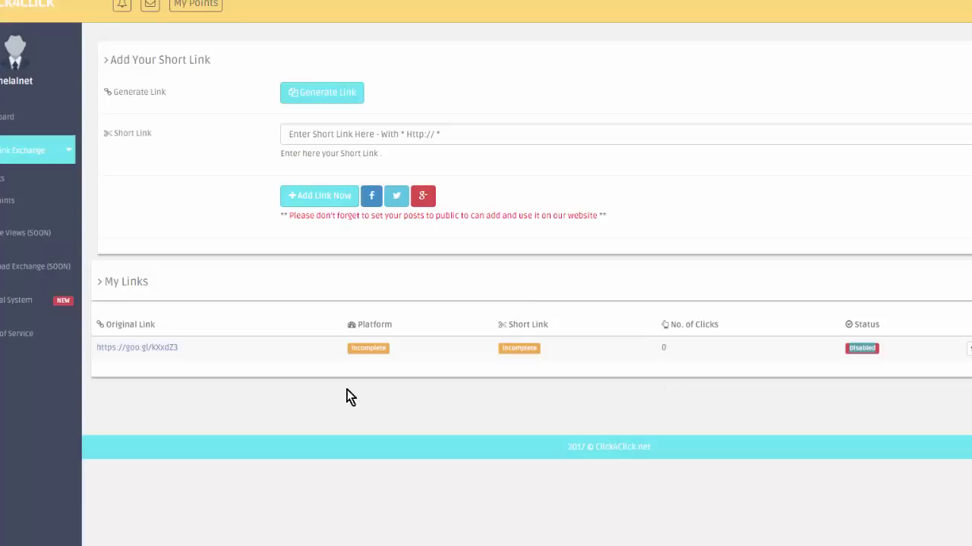
click(207, 371)
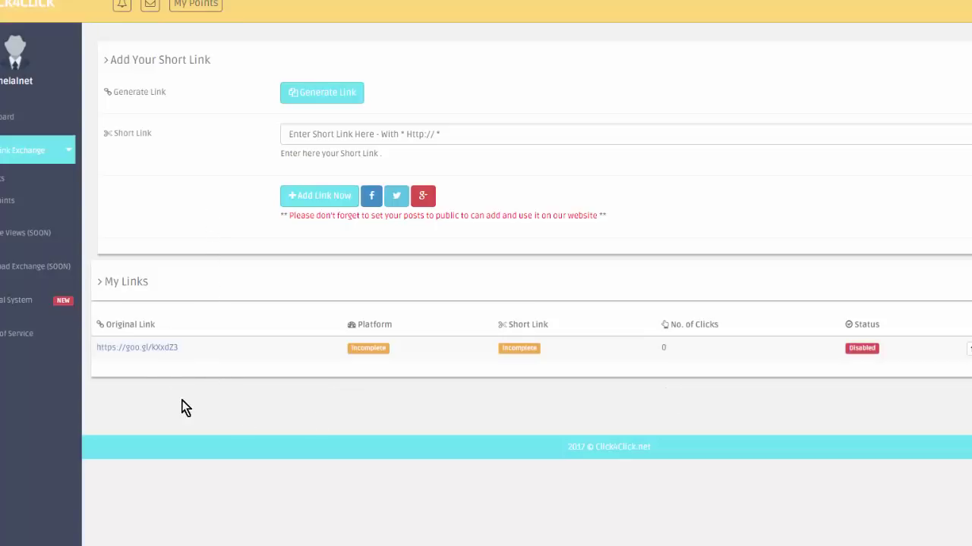
Step: Copy the generated link's address and sign in to the Link Cash account with the prefilled credentials
right_click(162, 355)
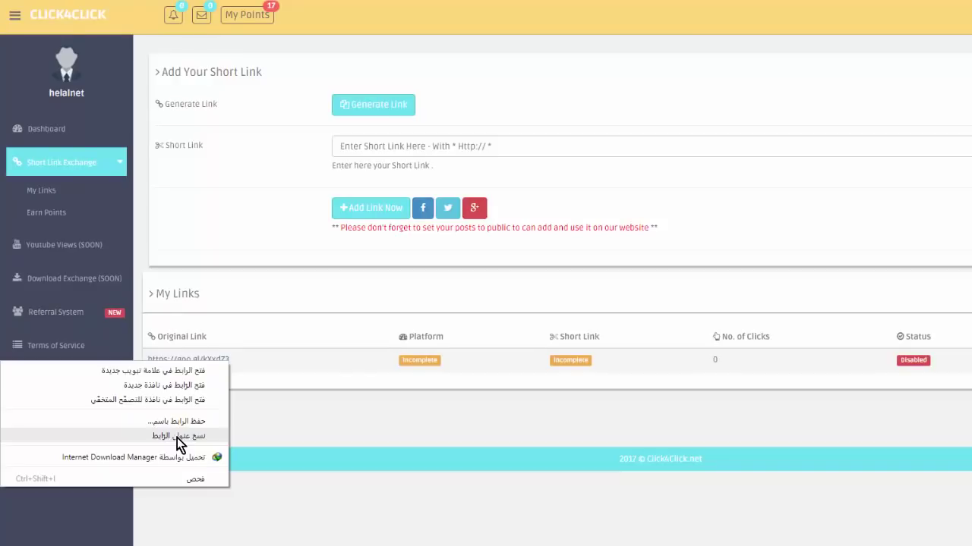
click(205, 439)
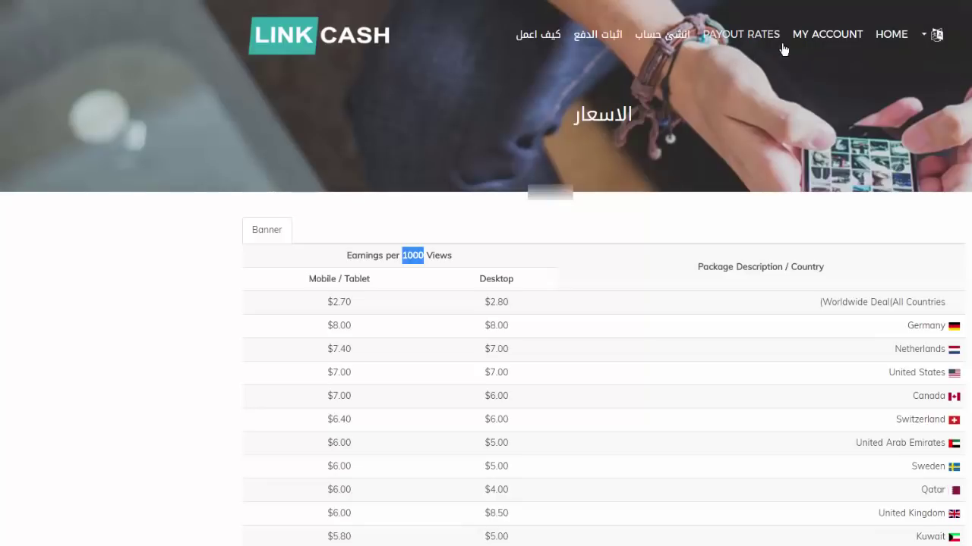
click(803, 44)
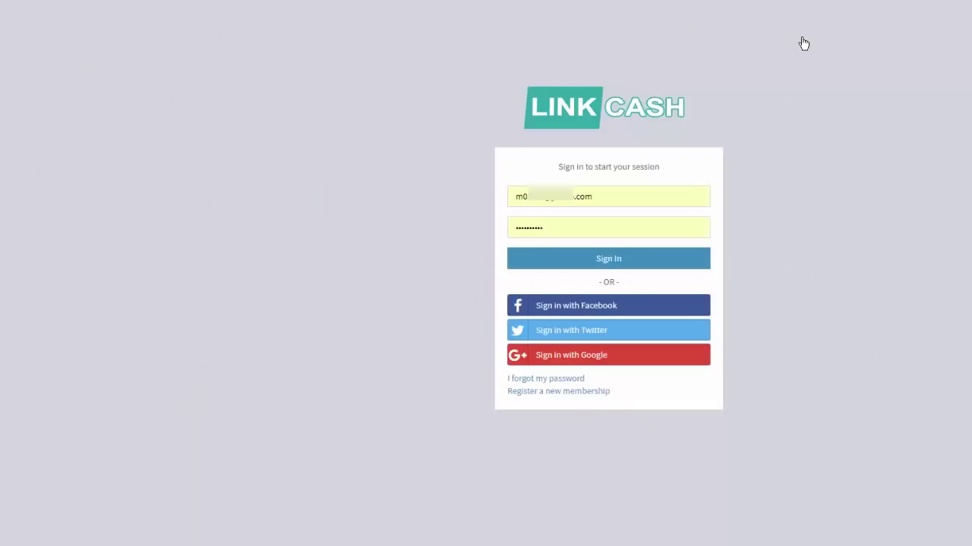
click(607, 261)
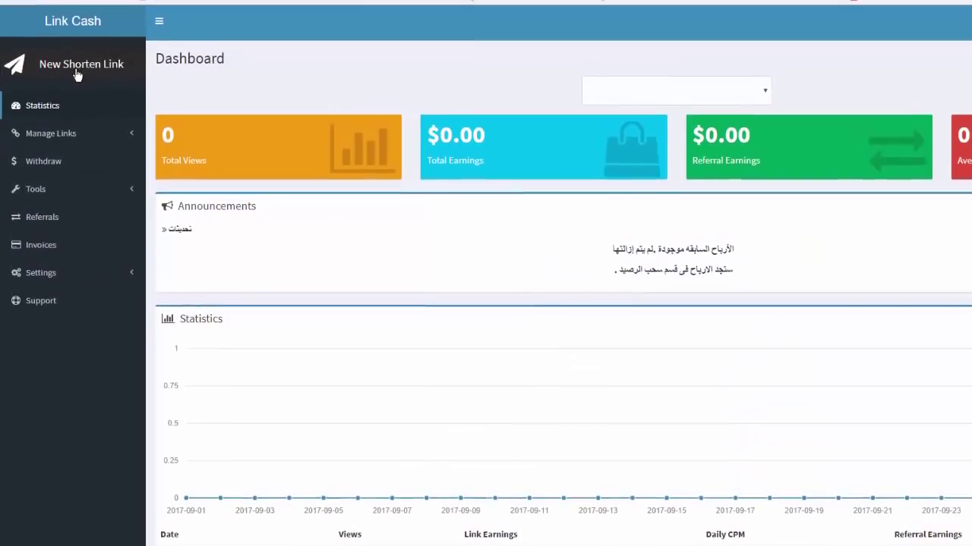
click(77, 74)
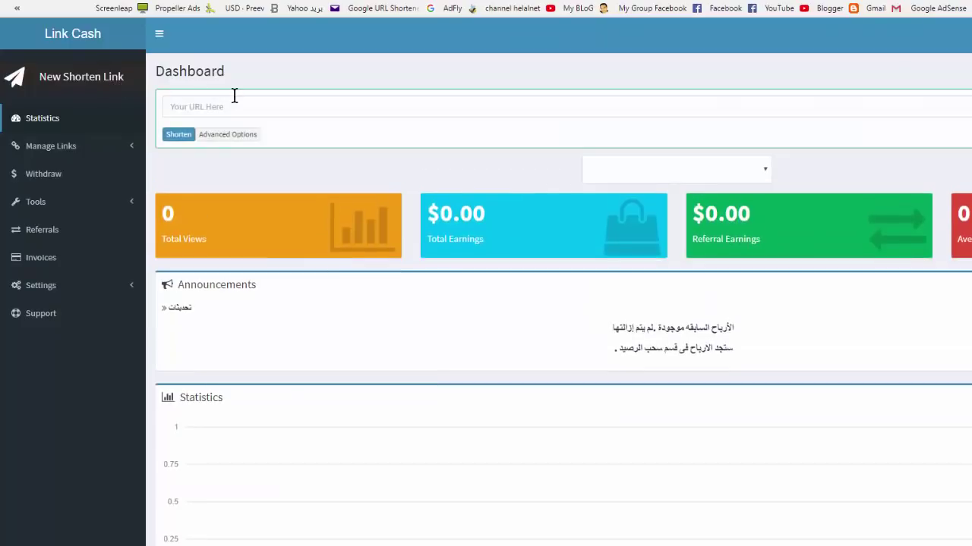
click(234, 101)
right_click(235, 101)
click(203, 179)
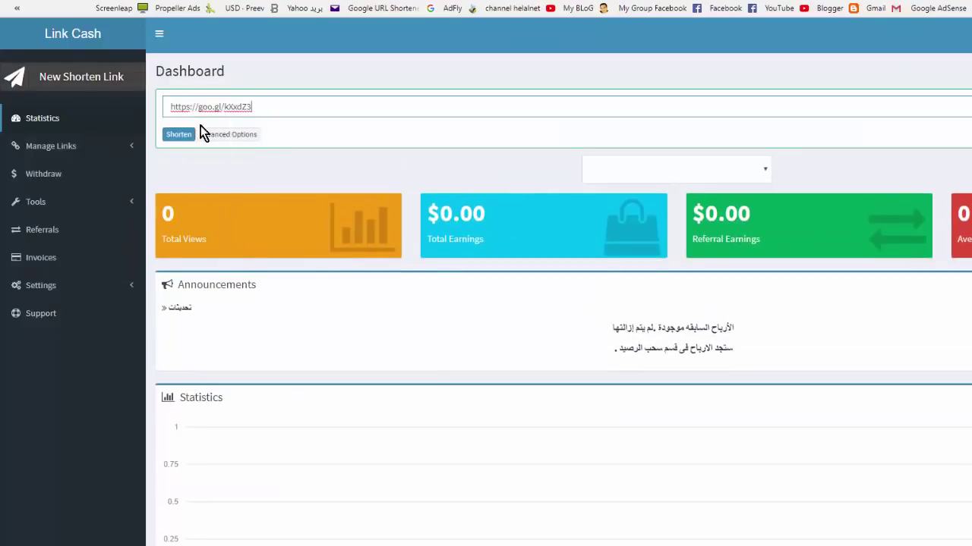
click(177, 135)
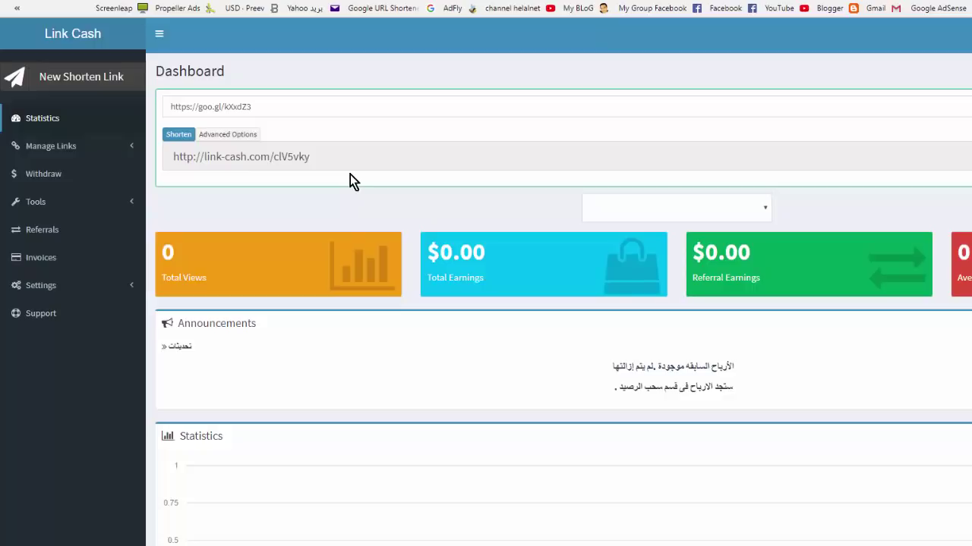
Step: Copy the shortened Link Cash address and add it as the short link in CLick4Click's My Links
click(173, 159)
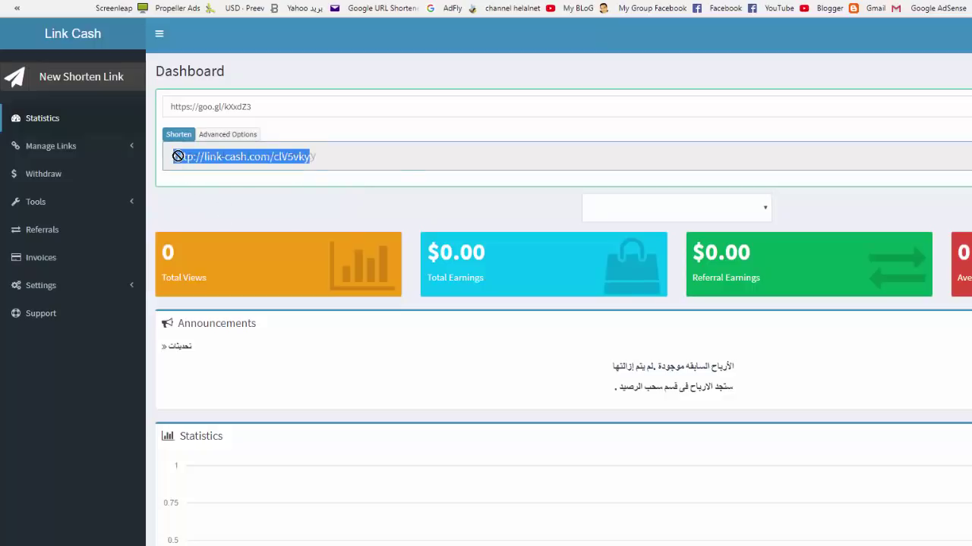
right_click(264, 158)
click(237, 167)
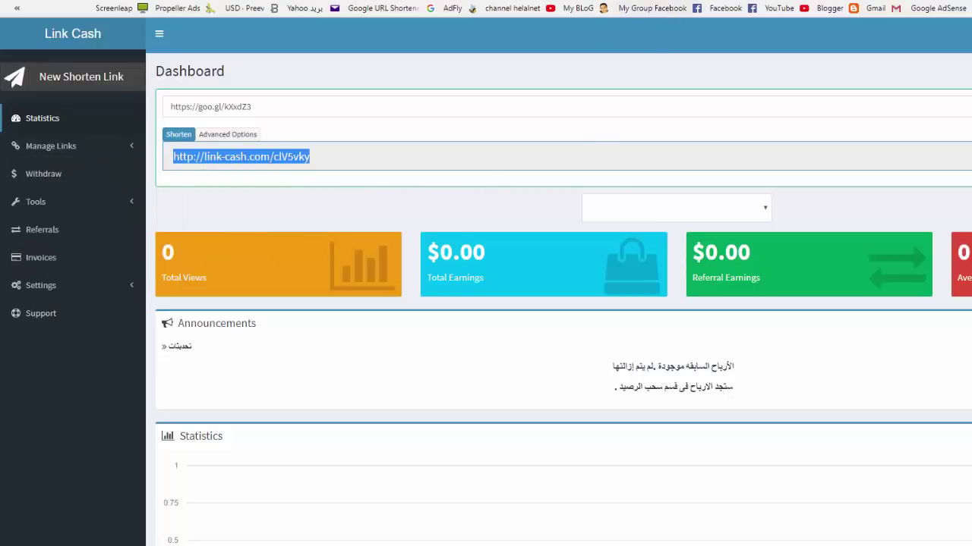
click(903, 1)
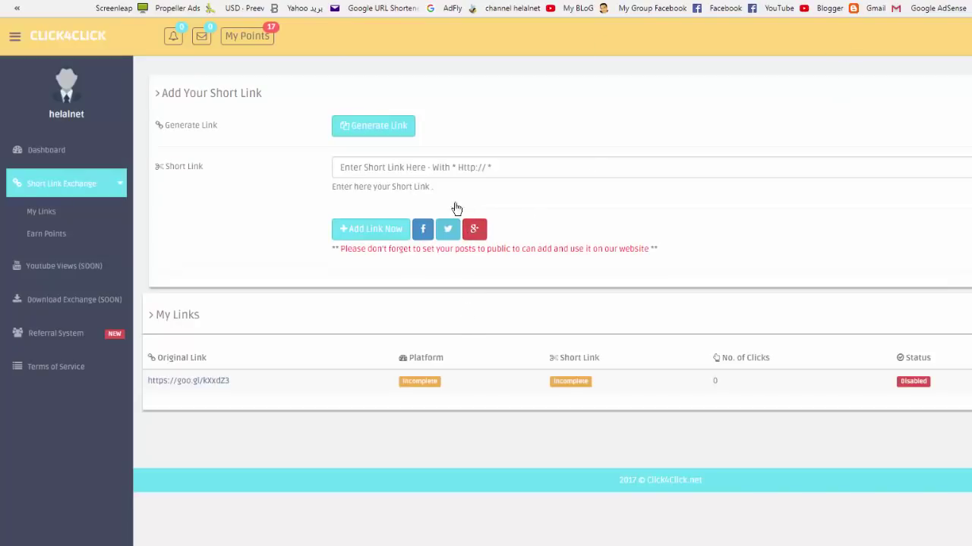
click(564, 169)
right_click(400, 179)
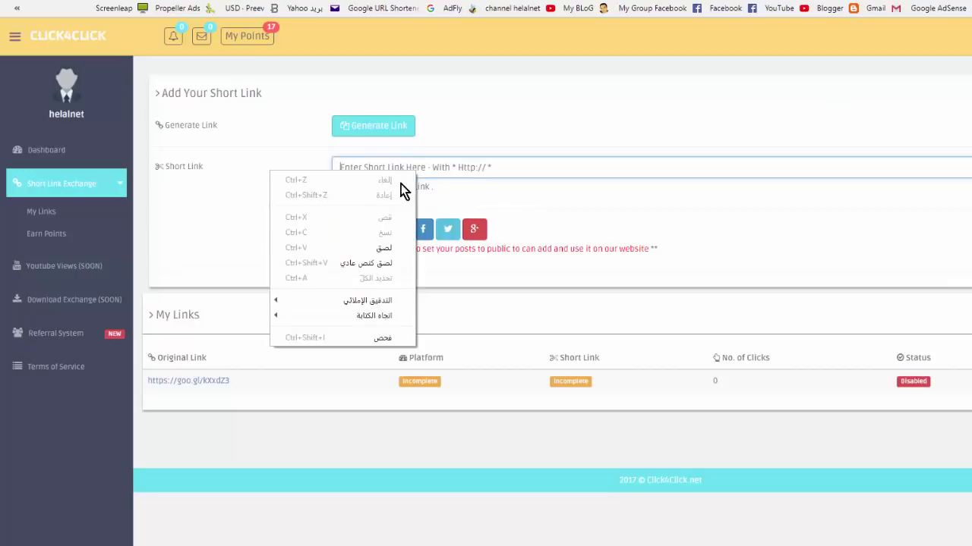
click(381, 249)
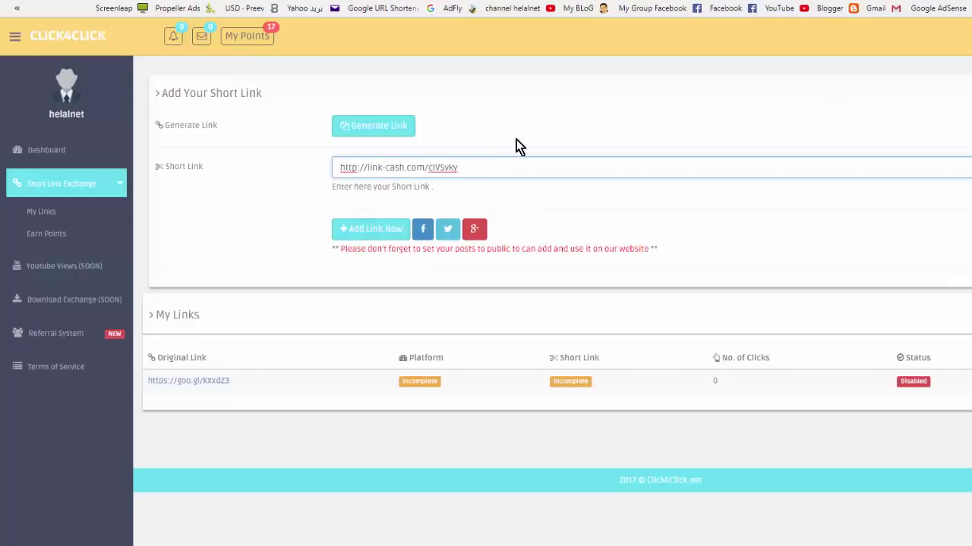
click(367, 238)
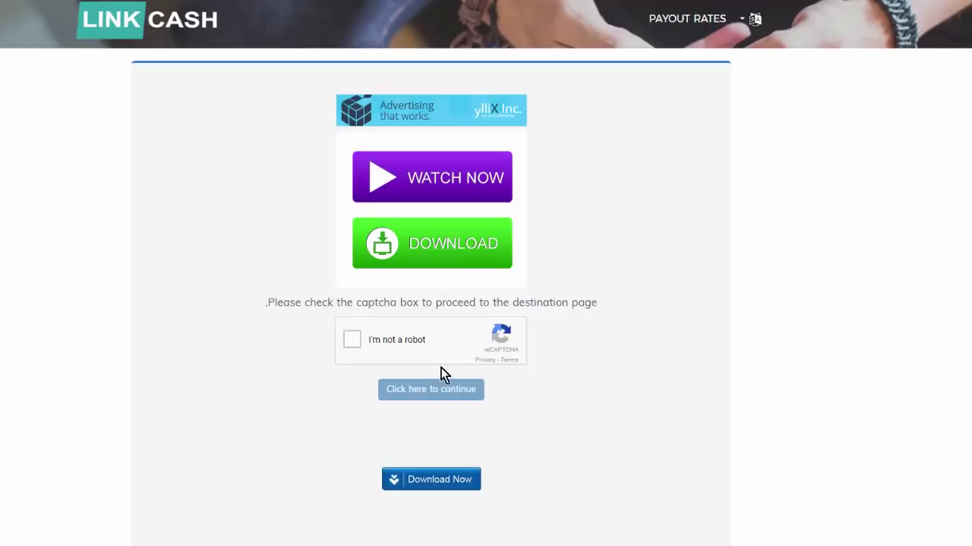
Step: Confirm the captcha on the Link Cash page, continue, and get the destination link after the countdown
click(351, 340)
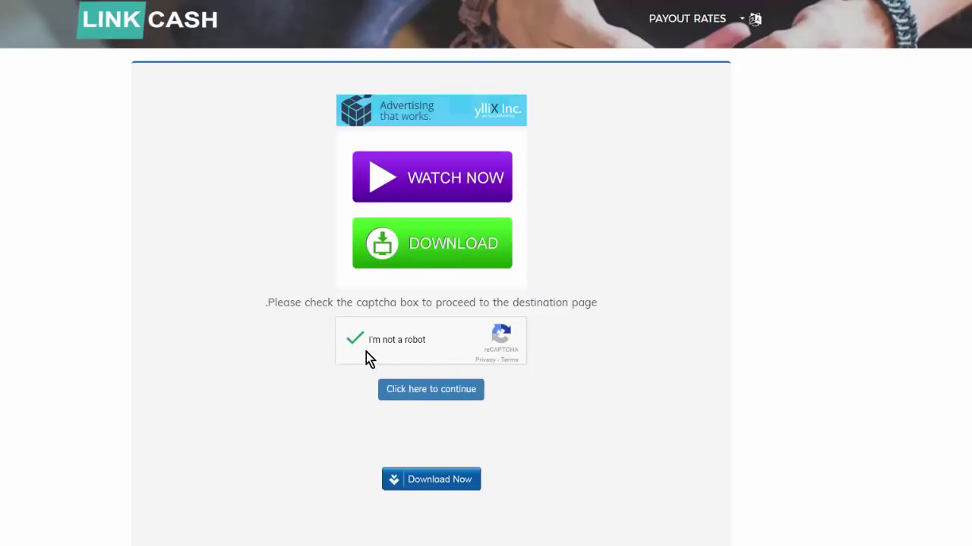
click(481, 396)
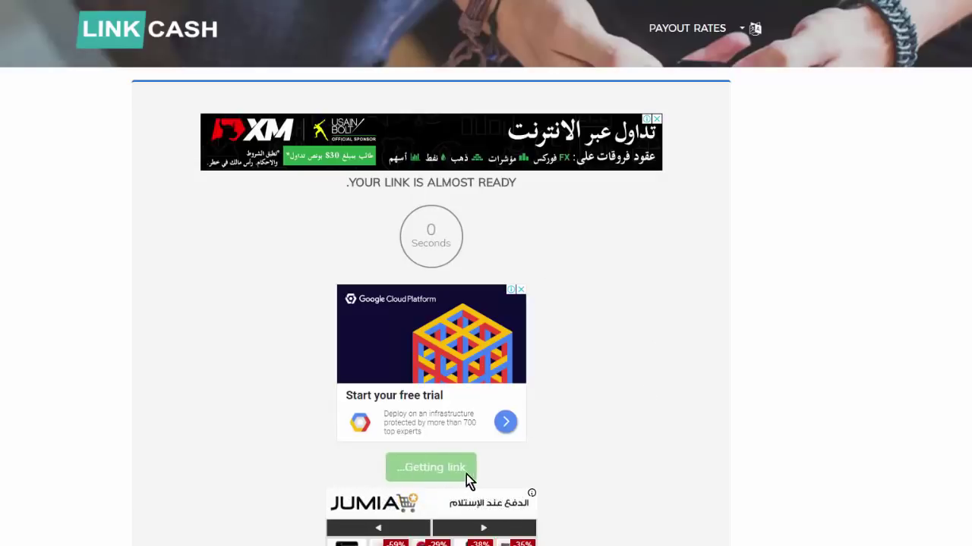
click(449, 481)
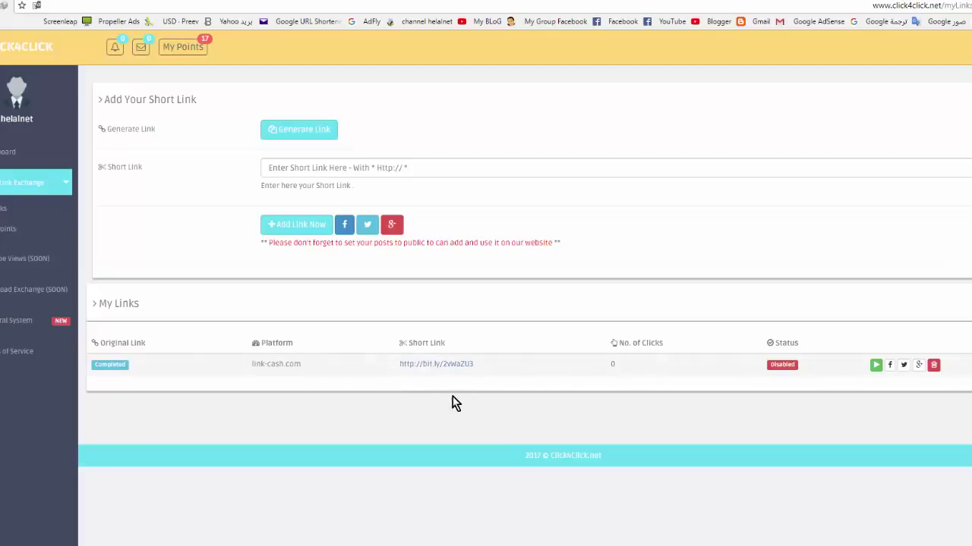
Step: Copy the bit.ly short link of the link-cash.com entry in the My Links table
click(778, 365)
right_click(426, 371)
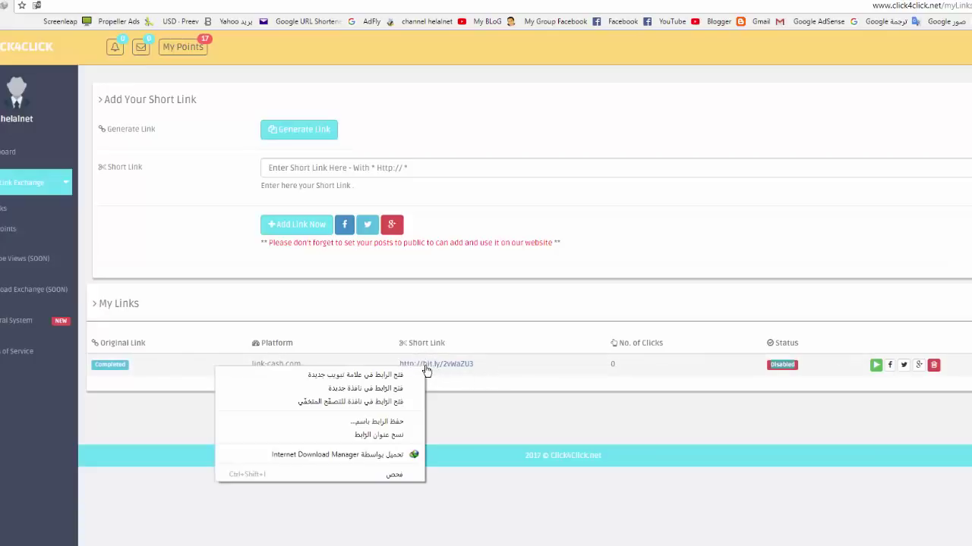
click(377, 436)
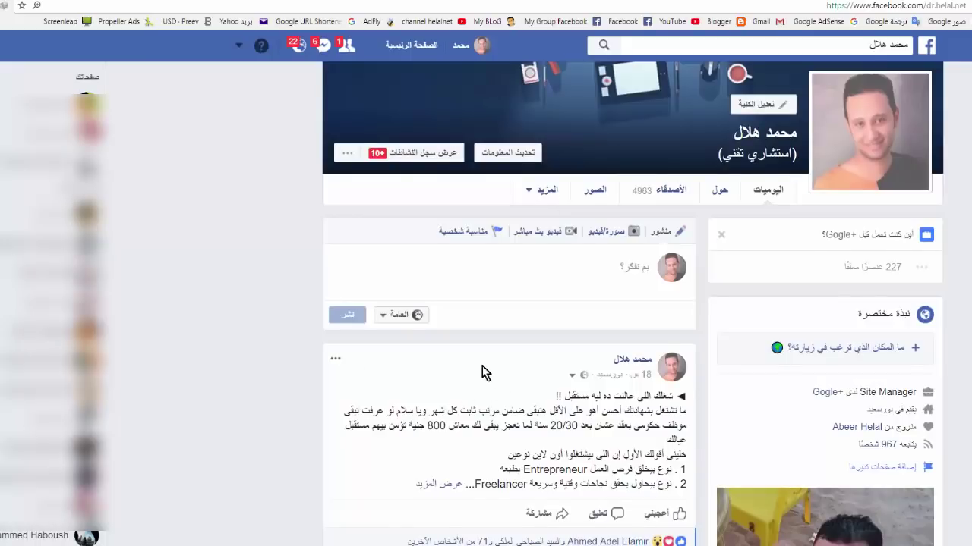
Step: Switch to the Facebook profile, find the old public "Rip Spammer" post in the timeline and open it for editing
scroll(472, 358, down, 10)
scroll(472, 365, down, 5)
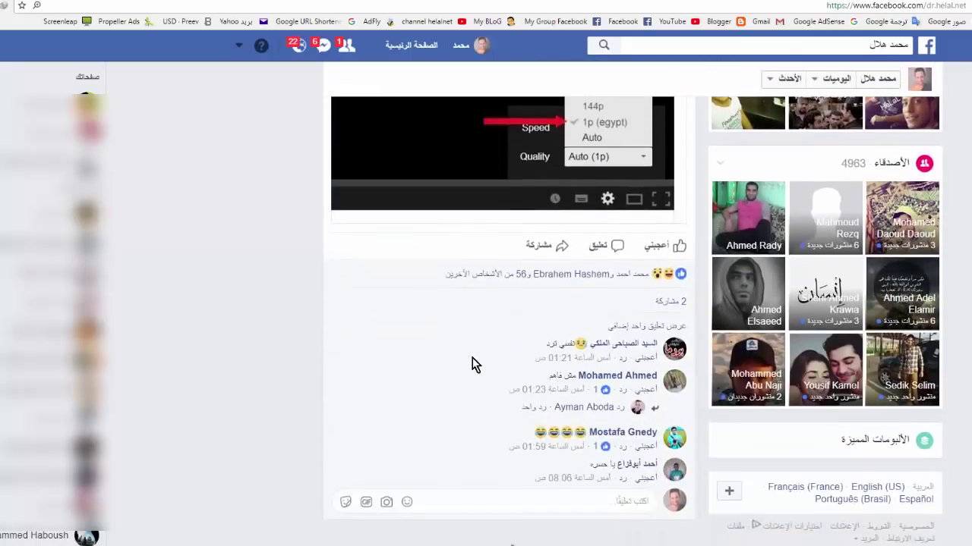
scroll(389, 372, down, 4)
scroll(382, 375, down, 15)
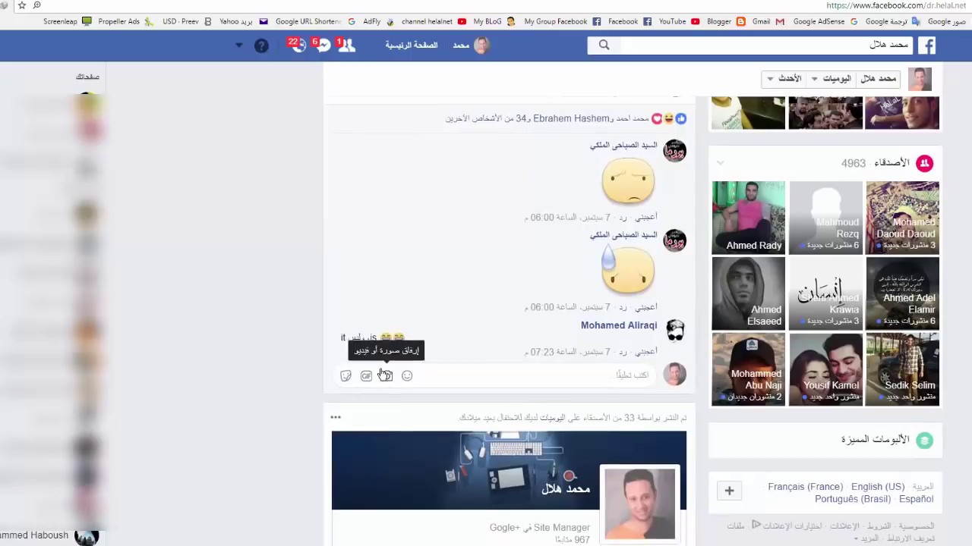
scroll(393, 347, up, 2)
scroll(386, 340, down, 11)
scroll(455, 372, down, 15)
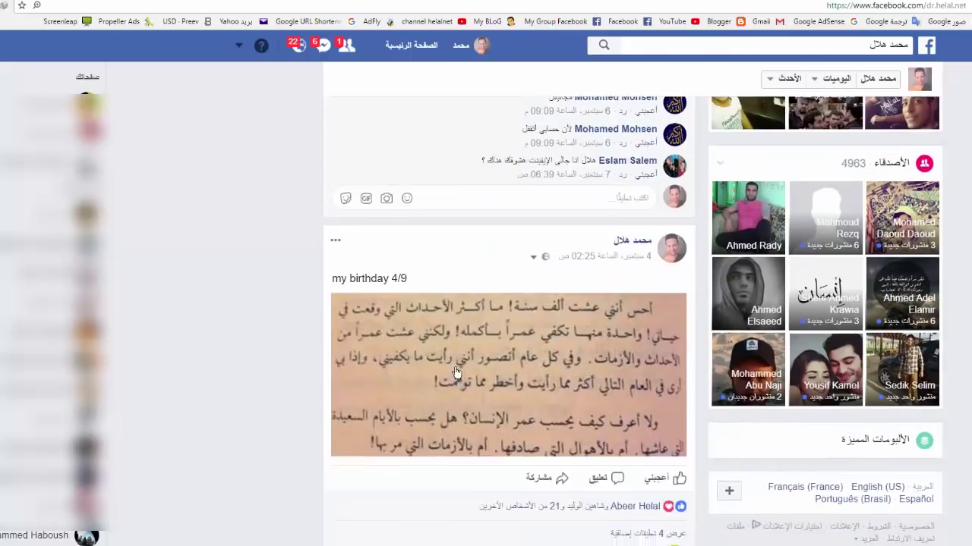
scroll(452, 369, down, 18)
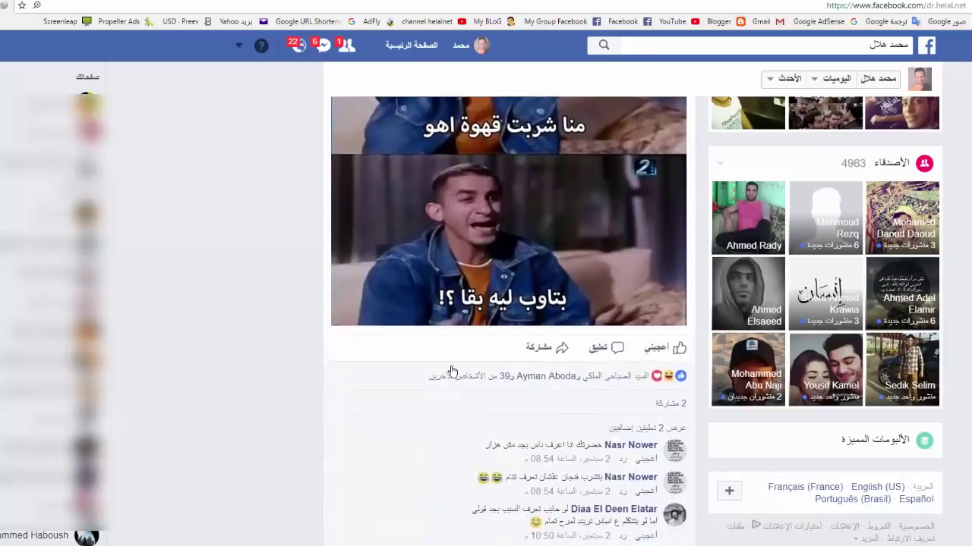
scroll(450, 372, down, 15)
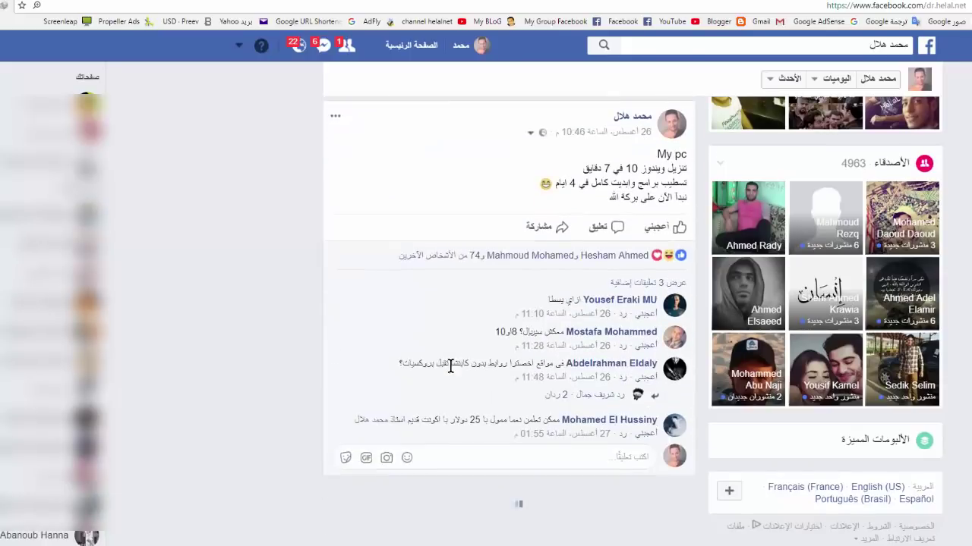
scroll(485, 362, down, 3)
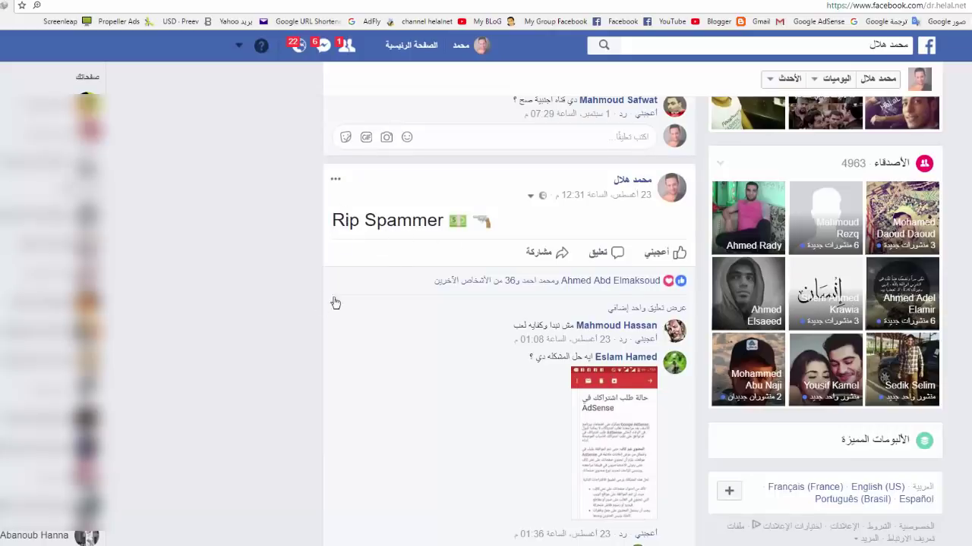
click(336, 180)
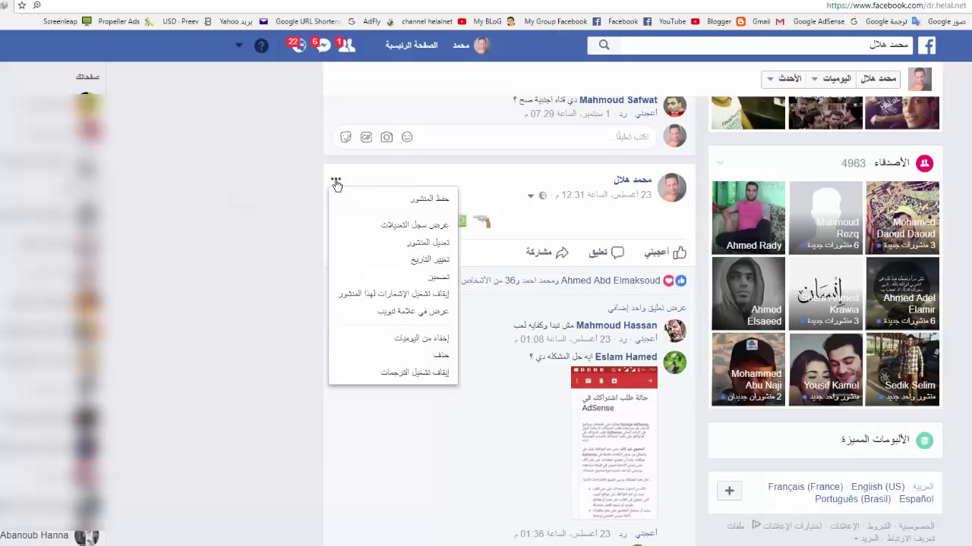
click(401, 245)
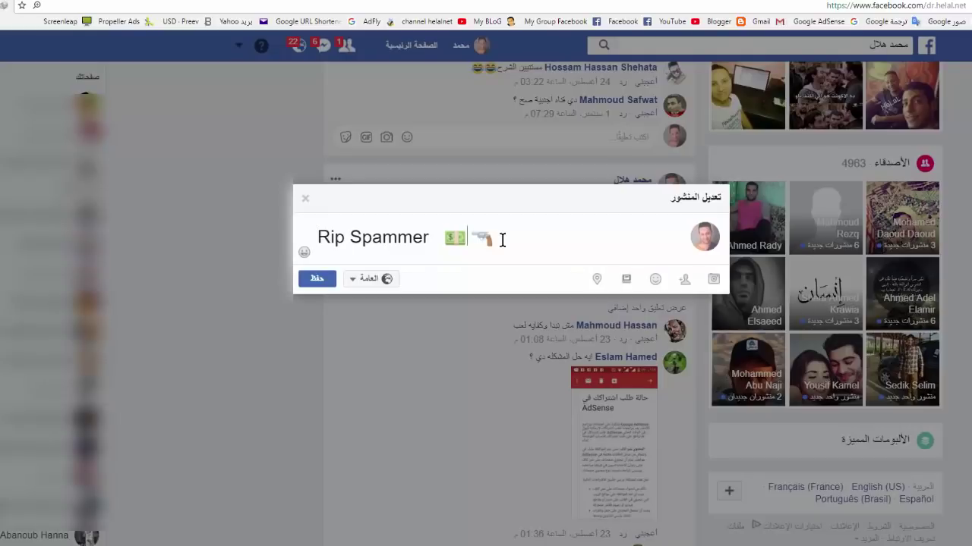
click(354, 280)
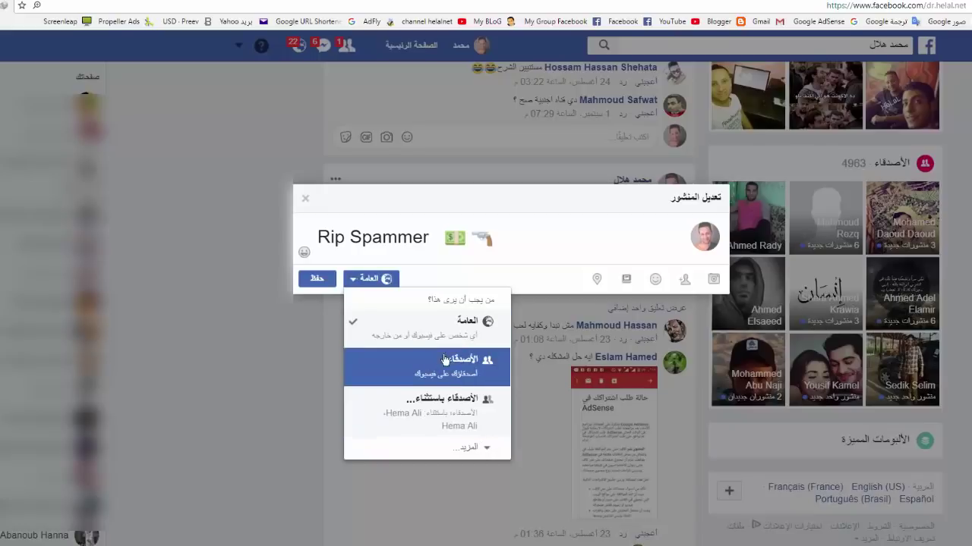
click(504, 245)
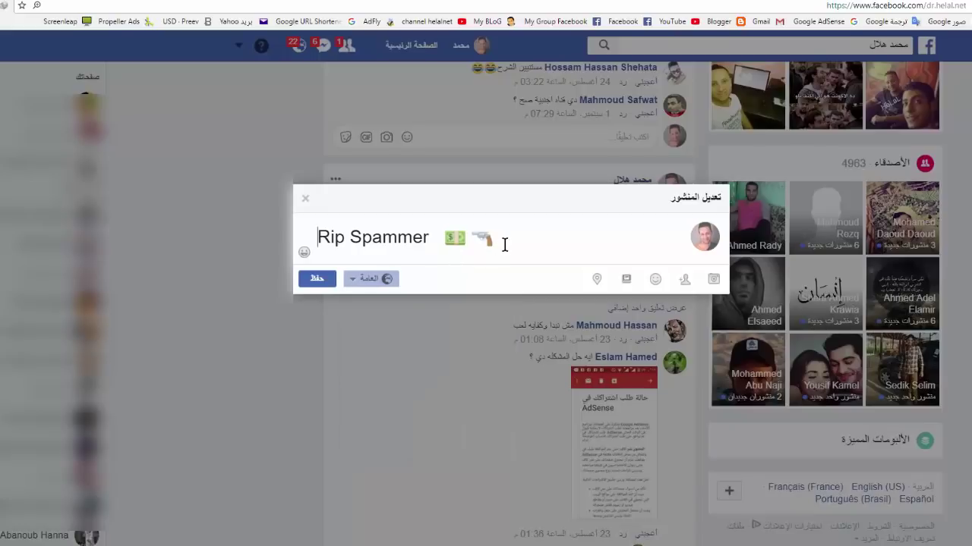
key(Return)
key(ctrl+v)
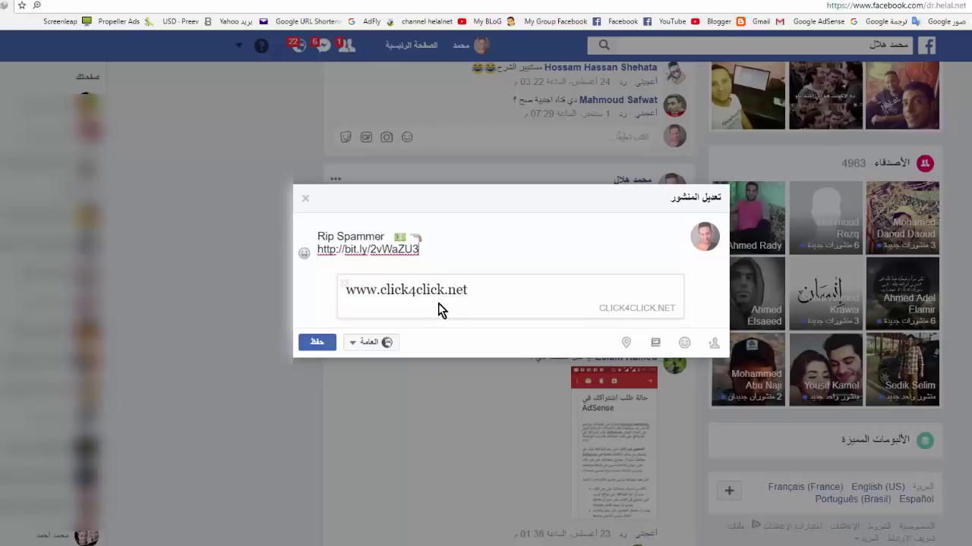
click(344, 284)
drag(490, 259, 313, 259)
click(316, 294)
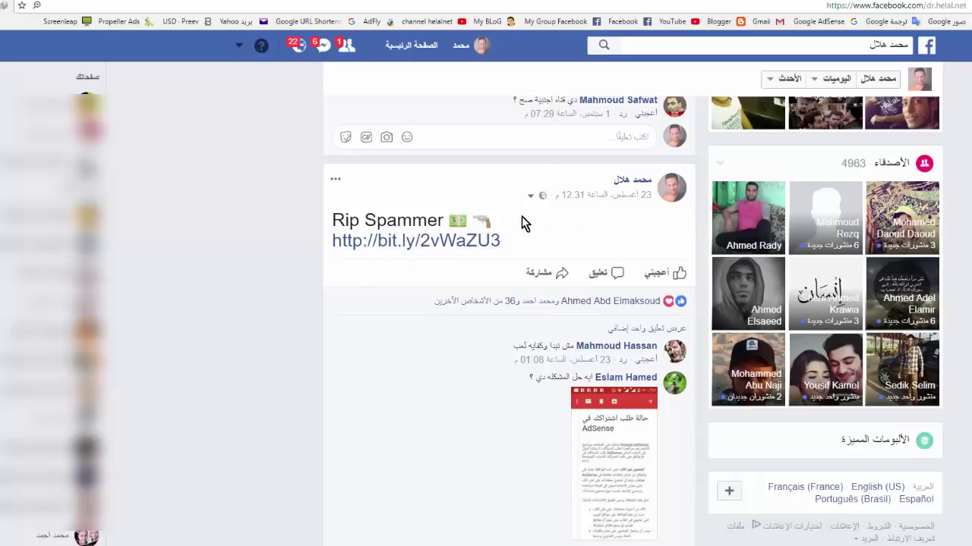
Step: Open the edited "Rip Spammer" post on its own page and copy the full post address
click(616, 200)
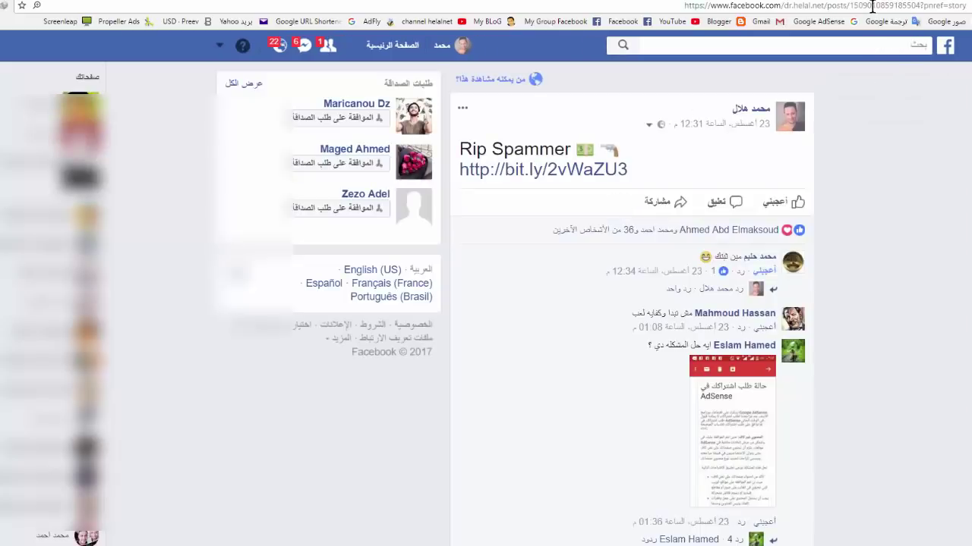
double_click(874, 6)
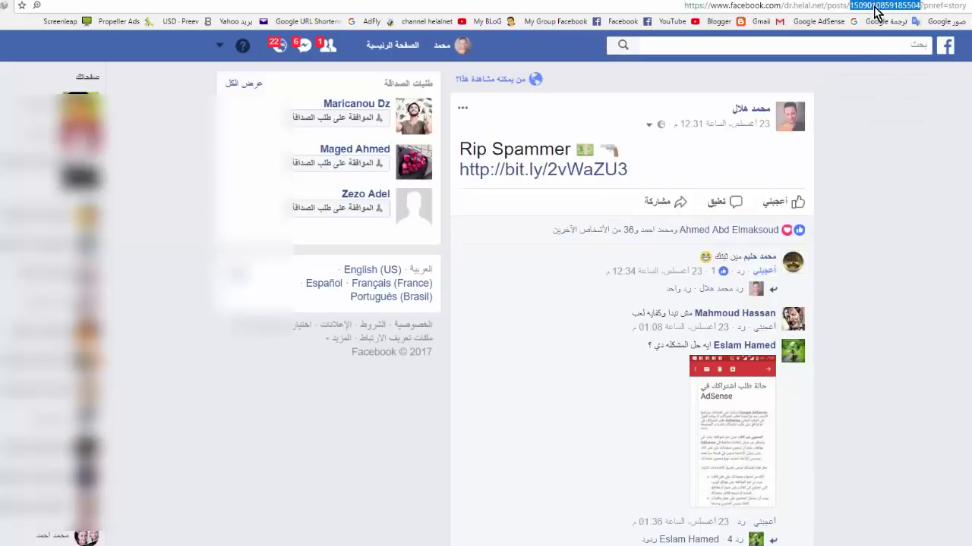
drag(684, 5, 971, 7)
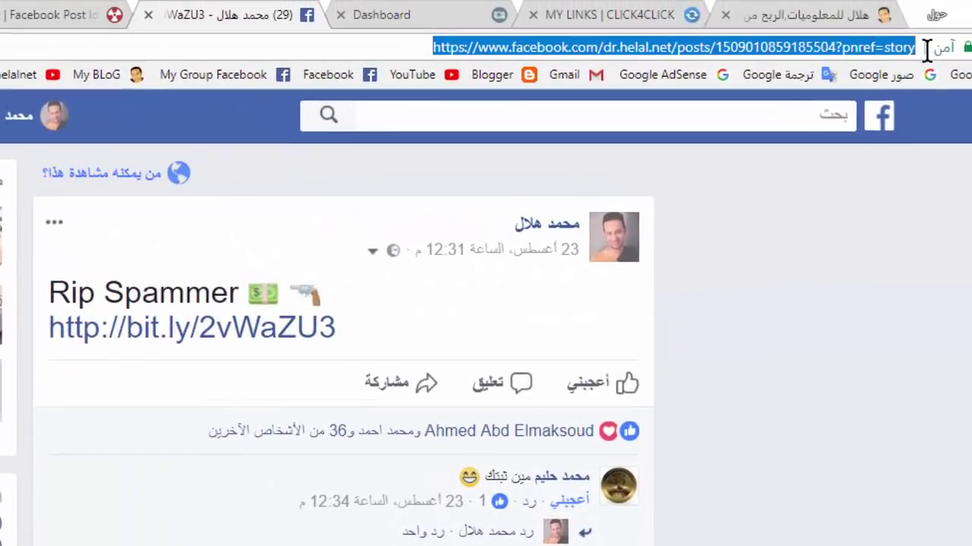
right_click(862, 47)
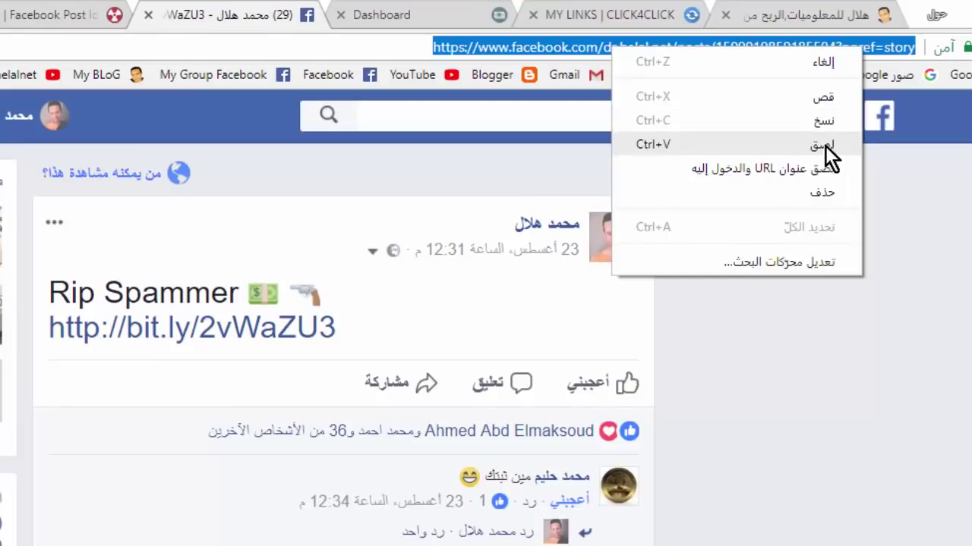
click(819, 125)
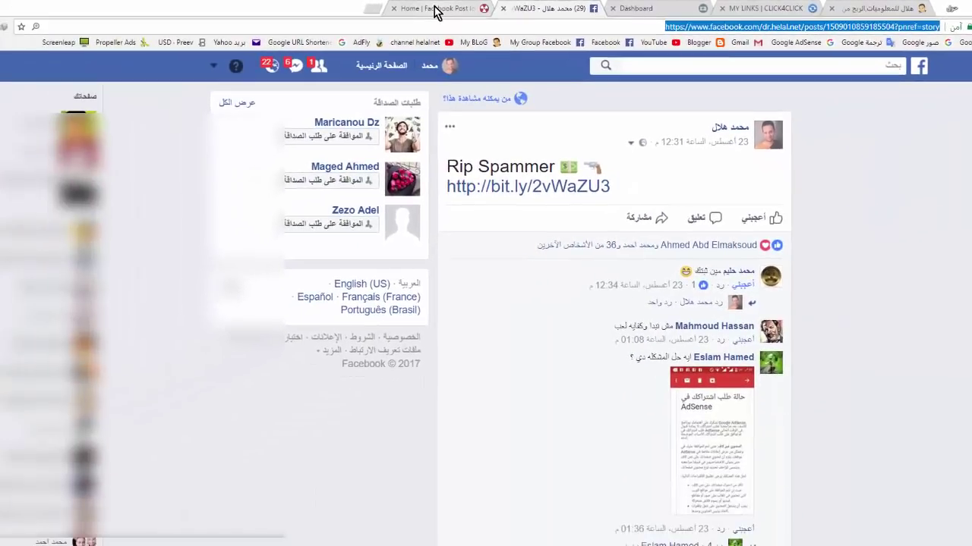
Step: Switch to the FindPostId site, paste the copied Facebook post address, get its numeric ID and select the resulting number
click(434, 11)
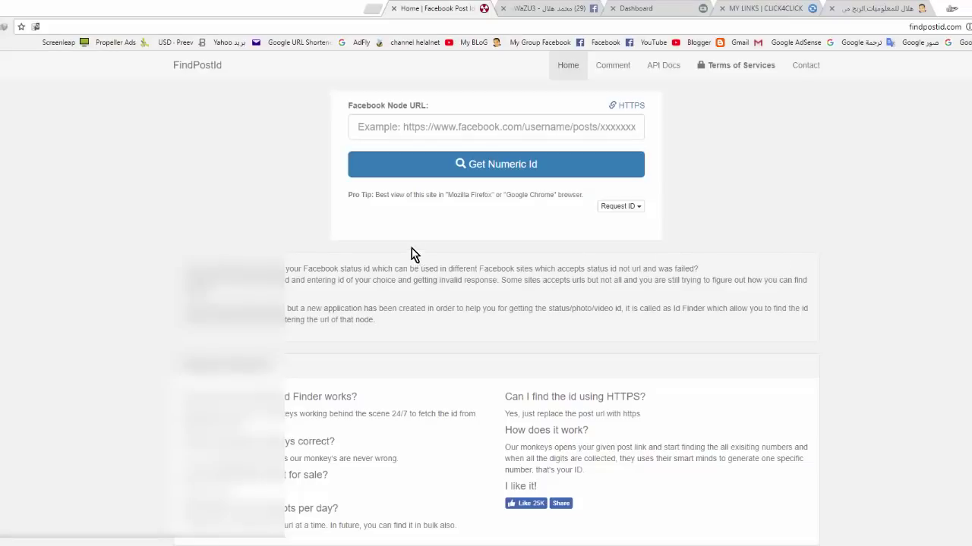
click(453, 127)
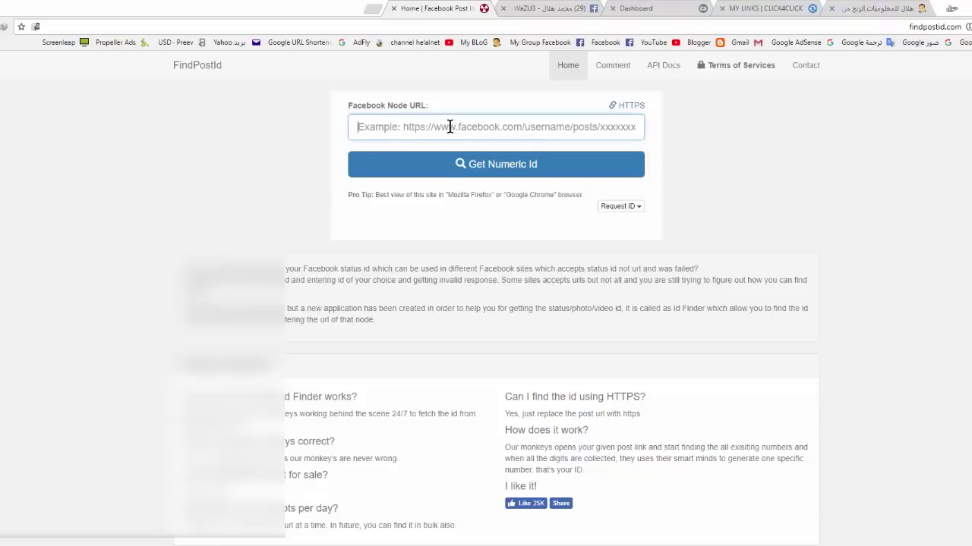
right_click(449, 127)
click(423, 195)
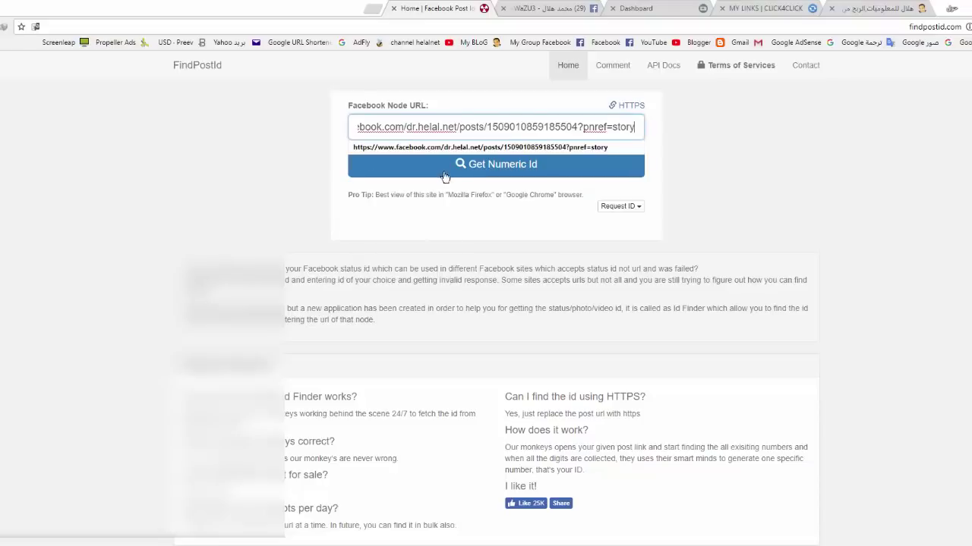
click(725, 150)
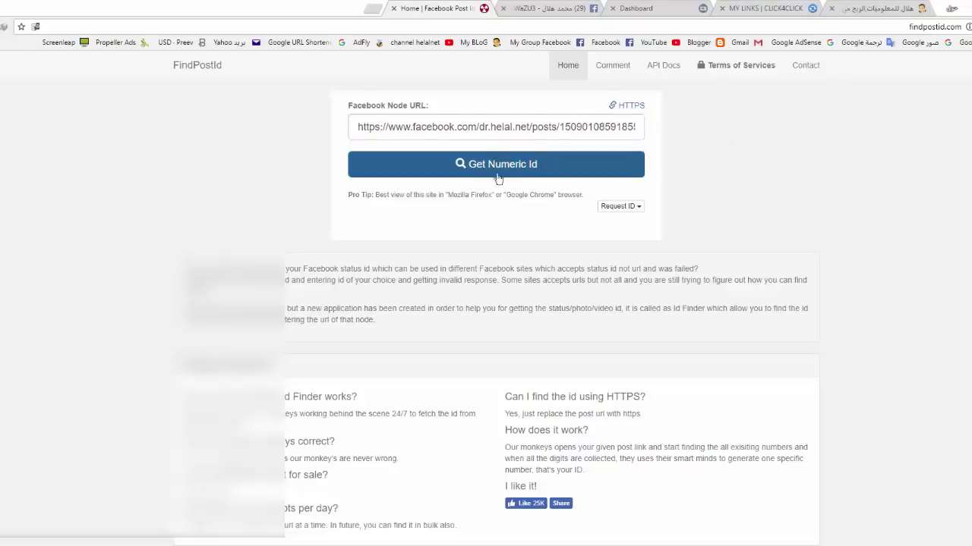
click(469, 175)
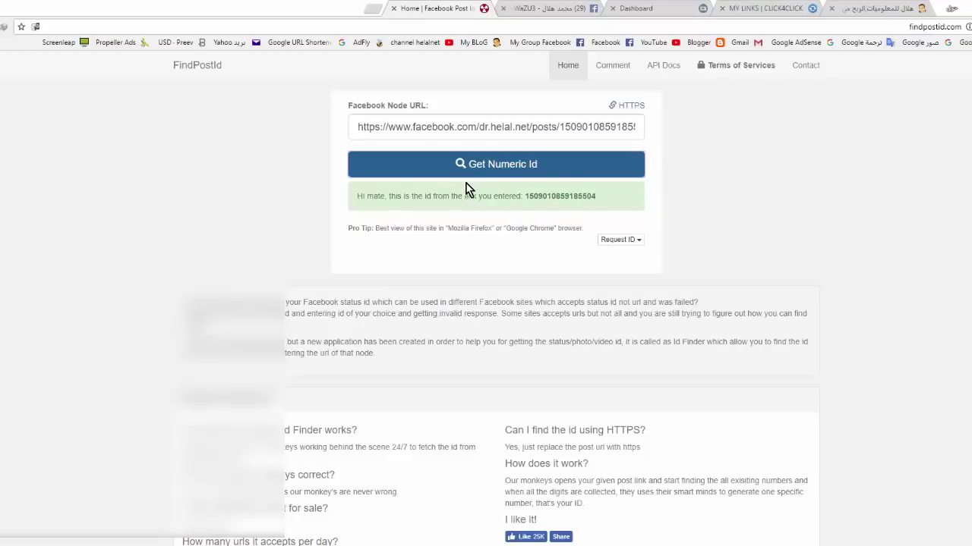
drag(527, 196, 596, 195)
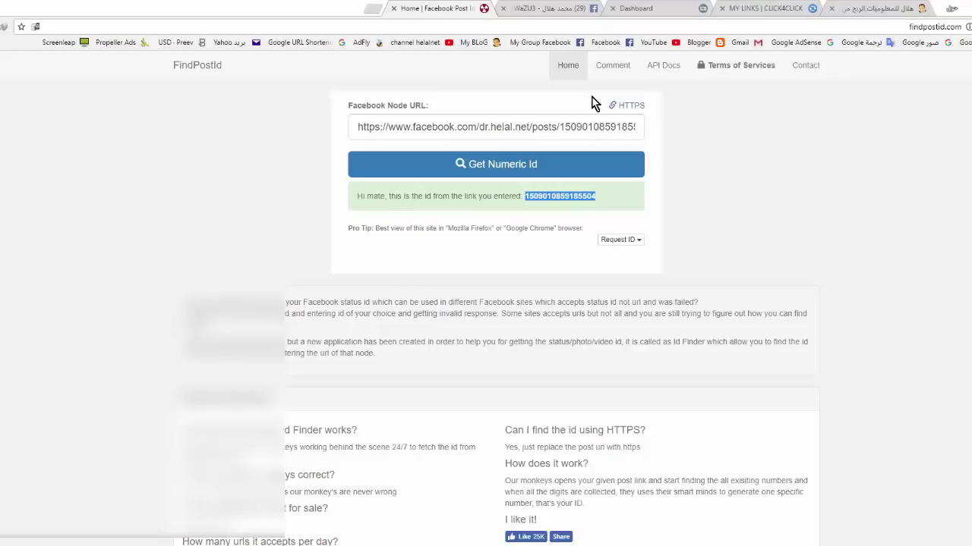
Step: Switch to the CLICK4CLICK My Links page and open the form for the Facebook account URL and post ID
click(755, 8)
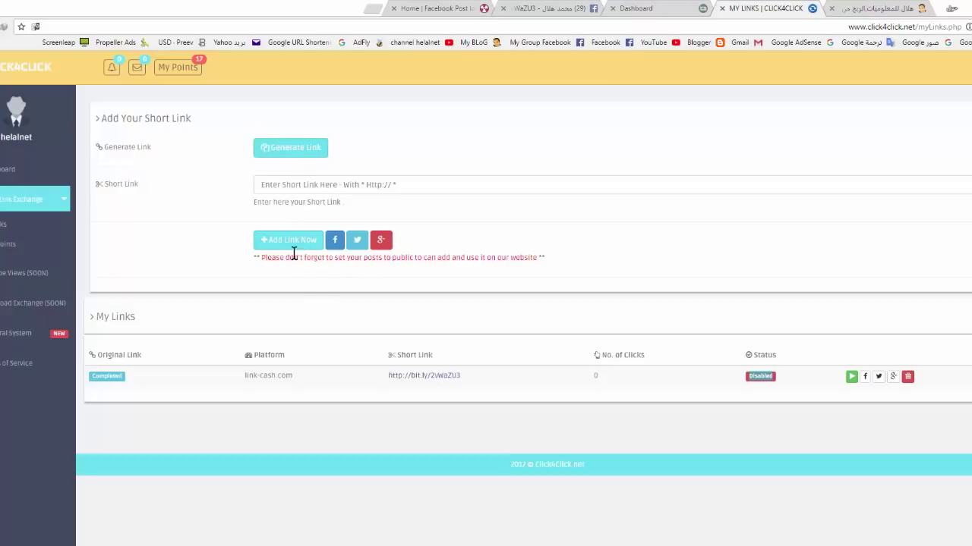
click(335, 240)
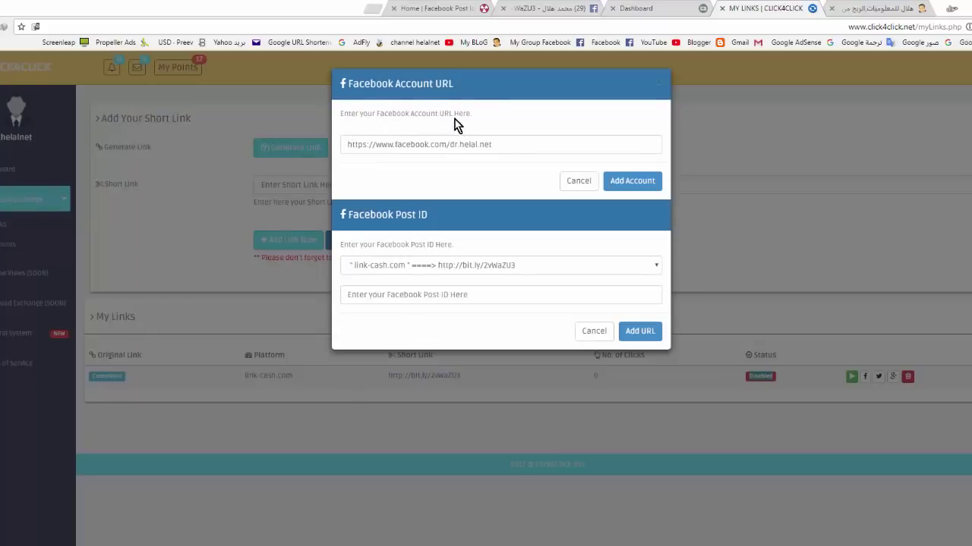
click(494, 146)
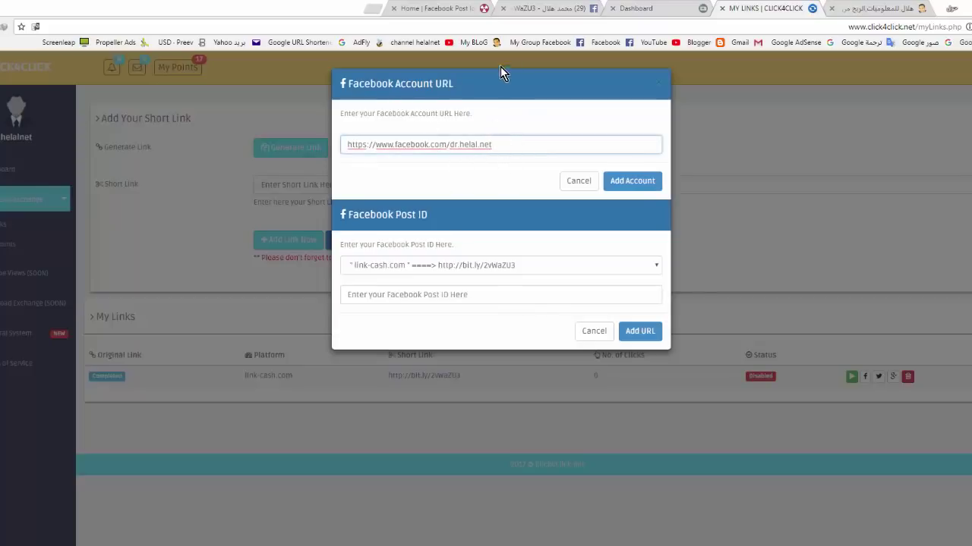
Step: Open the own Facebook profile in a new tab to check its account address, and close that tab
click(372, 8)
click(605, 42)
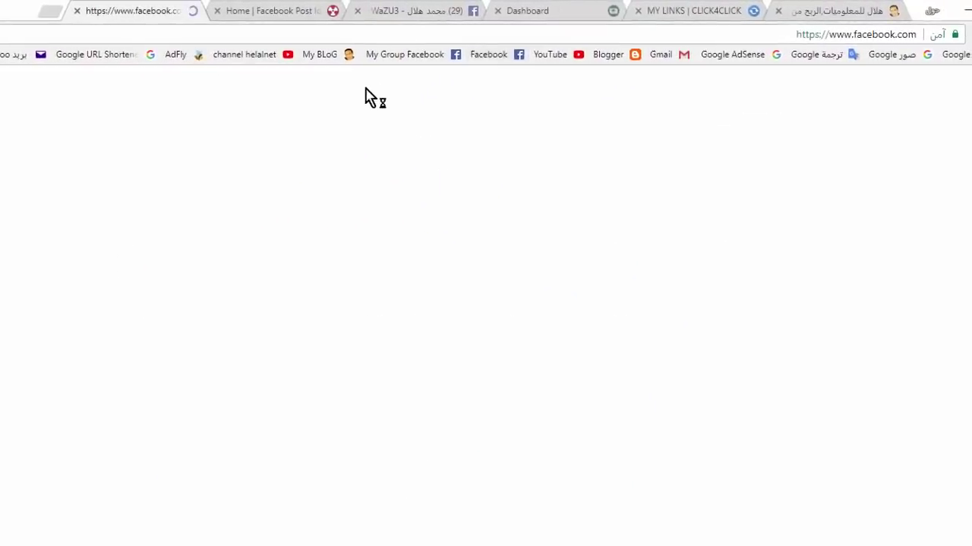
click(257, 88)
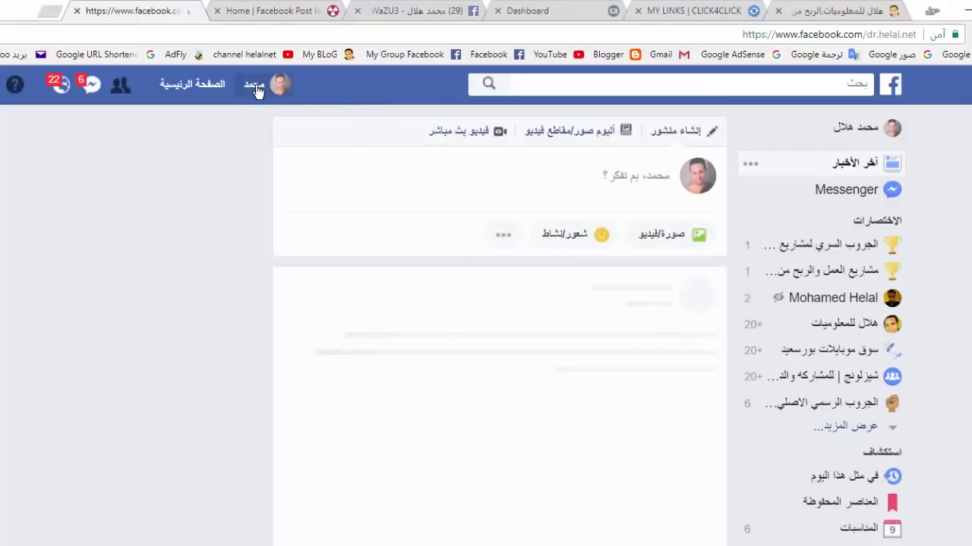
click(853, 35)
right_click(797, 35)
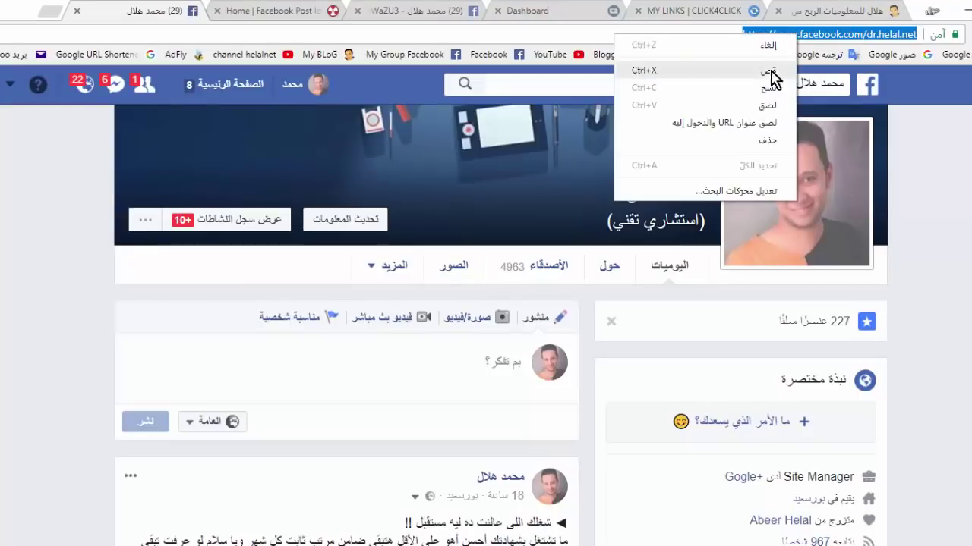
click(77, 11)
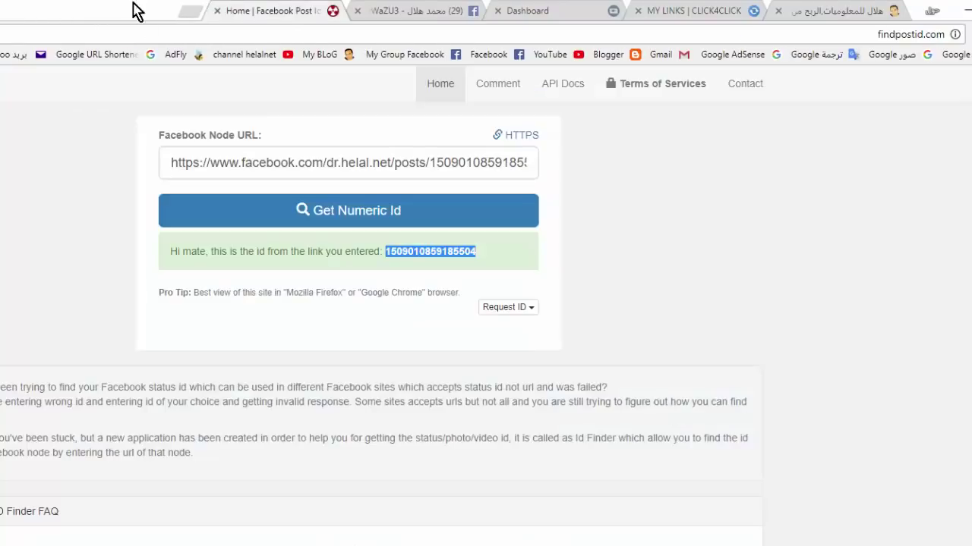
click(683, 11)
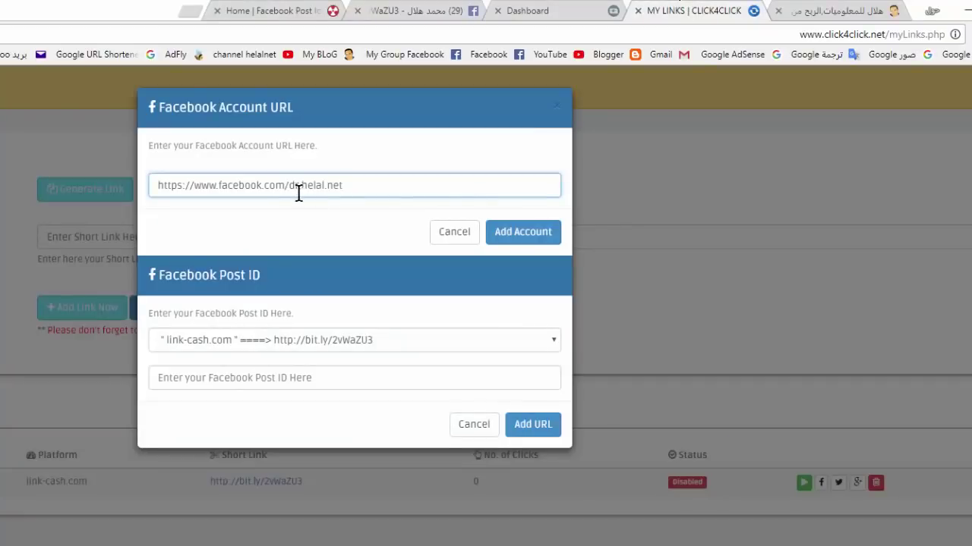
click(522, 242)
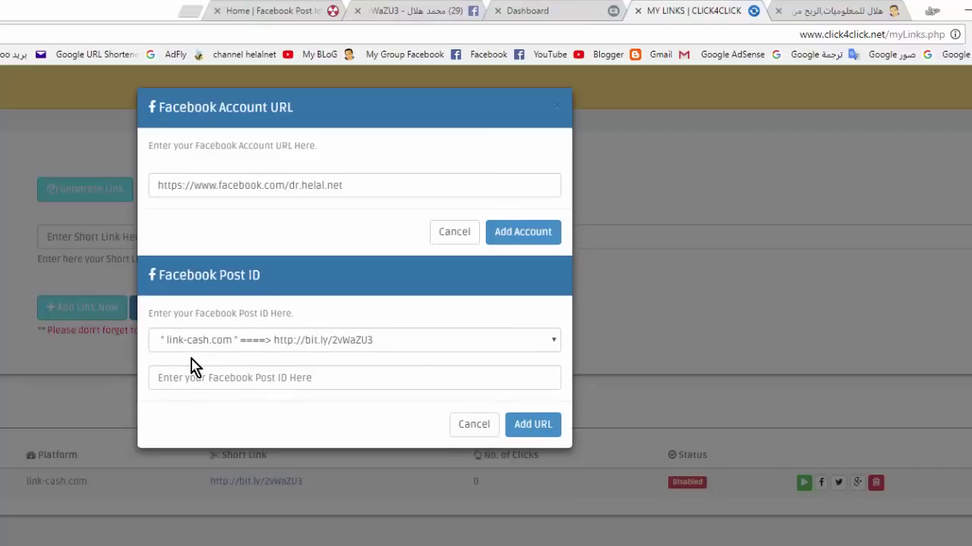
click(293, 350)
click(293, 352)
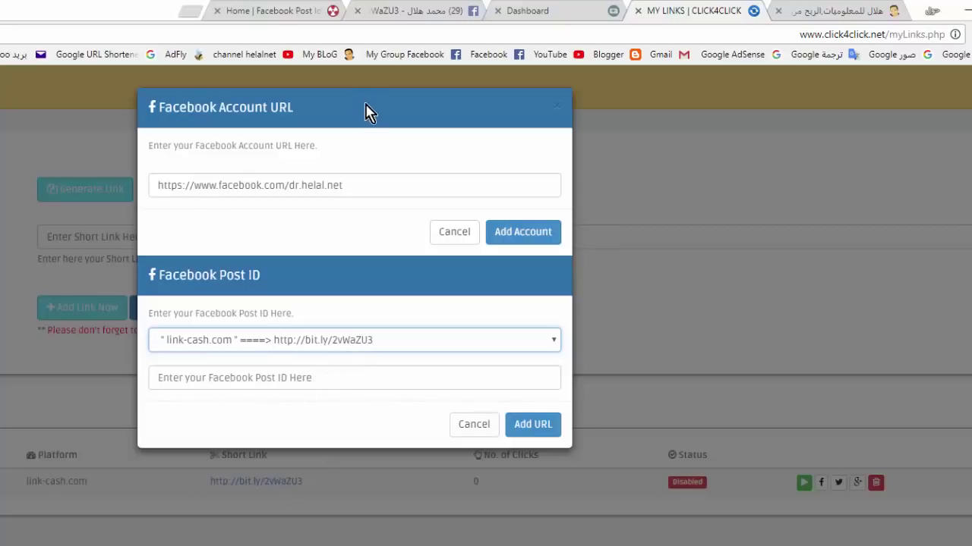
Step: Switch to FindPostId and copy the numeric ID of the Facebook post
click(281, 11)
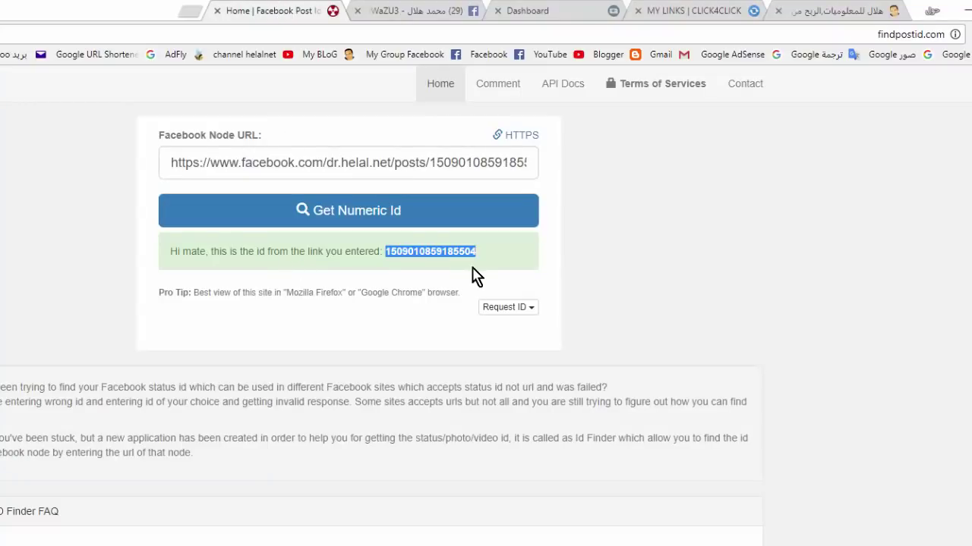
right_click(448, 249)
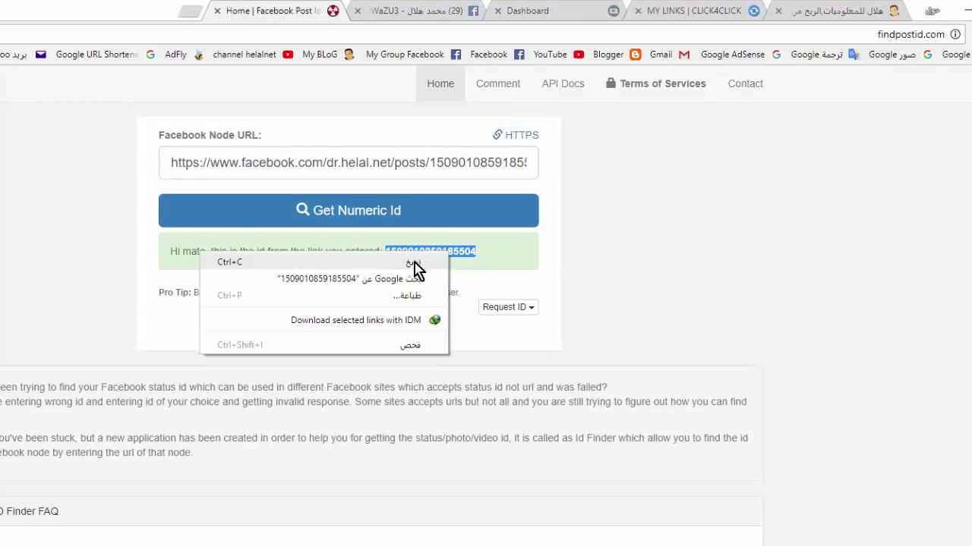
click(417, 264)
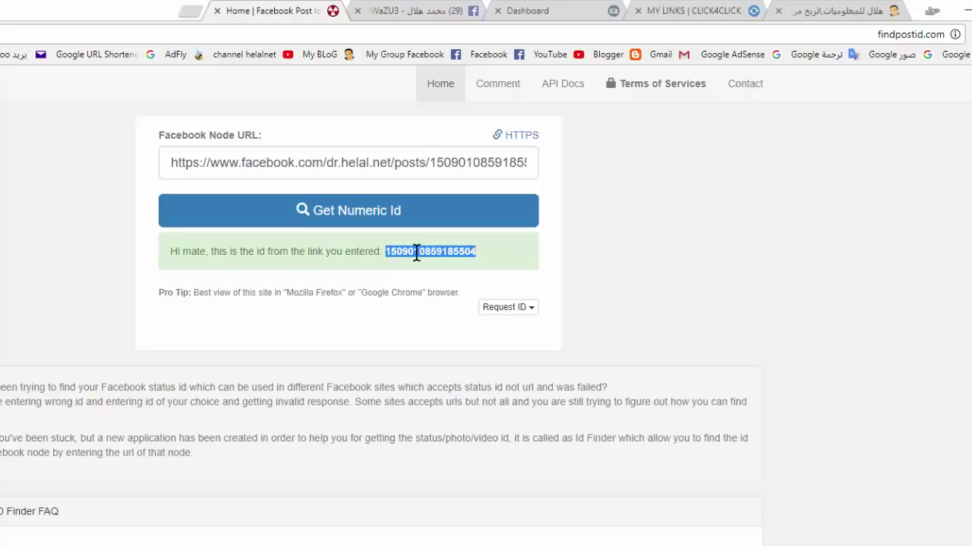
Step: Return to the CLICK4CLICK form, paste the copied numeric ID as the Facebook post ID and add it to the link-cash.com link
click(421, 11)
click(522, 10)
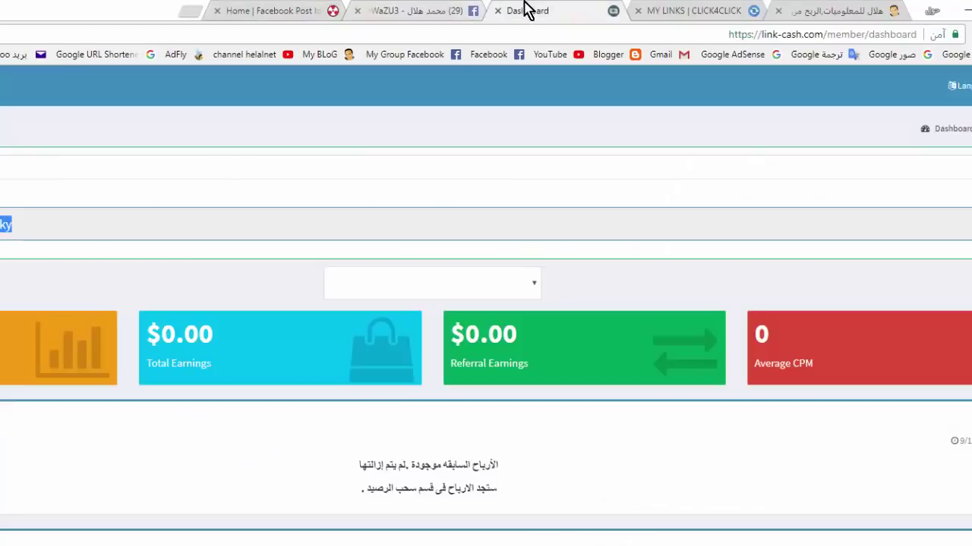
click(711, 9)
click(234, 377)
right_click(233, 377)
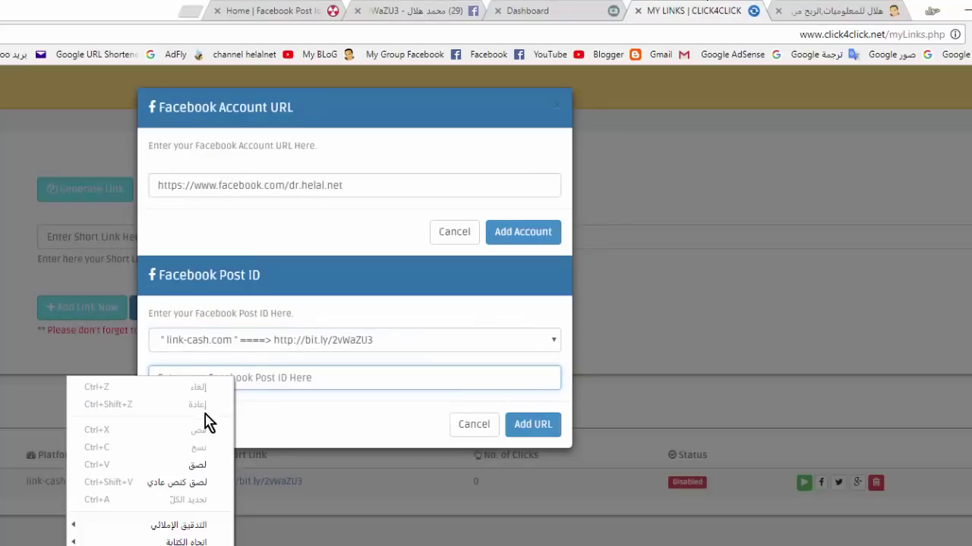
click(192, 465)
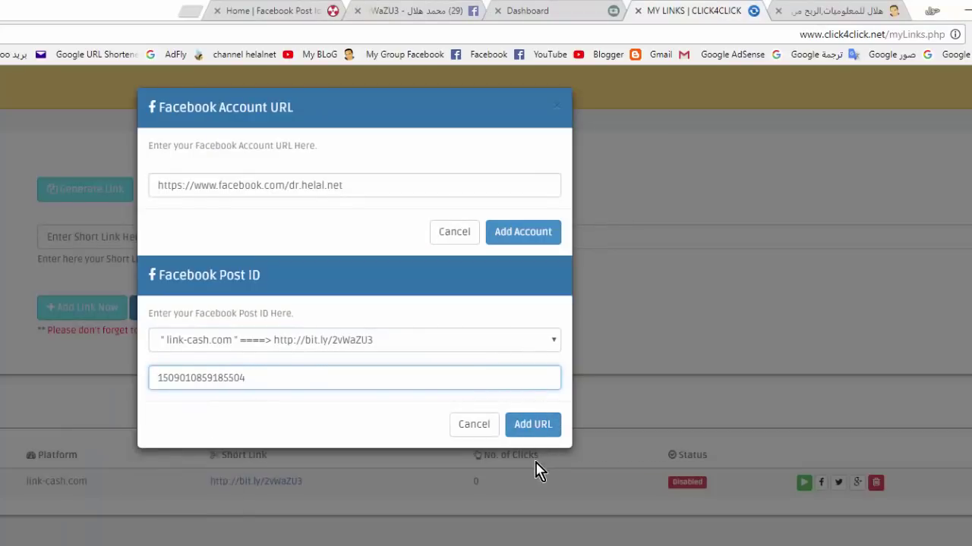
click(531, 427)
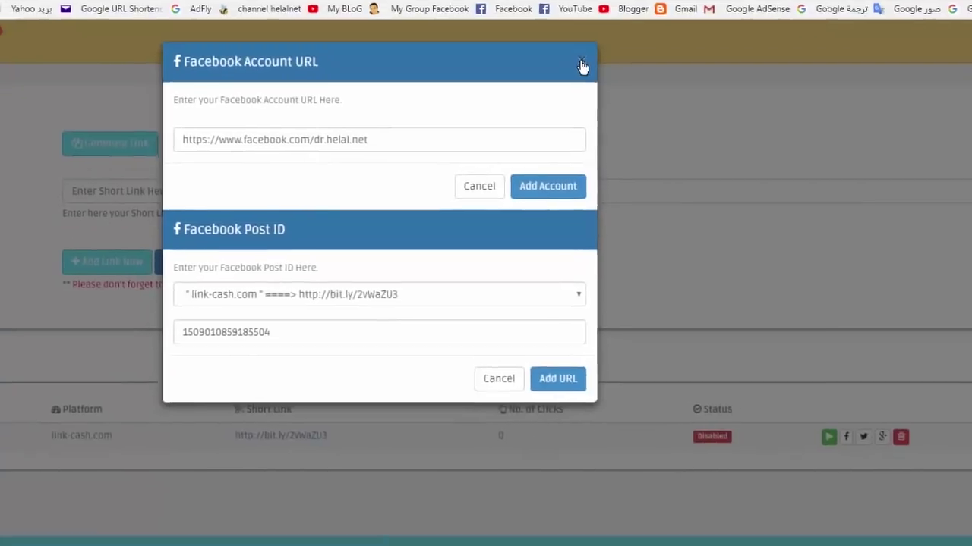
Step: Close the Facebook form and activate the link-cash.com entry in the My Links table
click(581, 62)
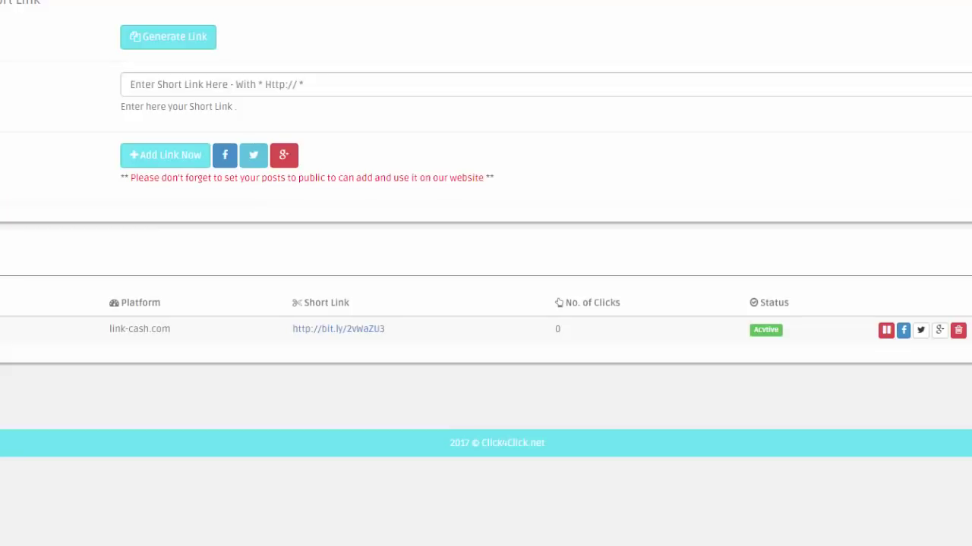
click(885, 334)
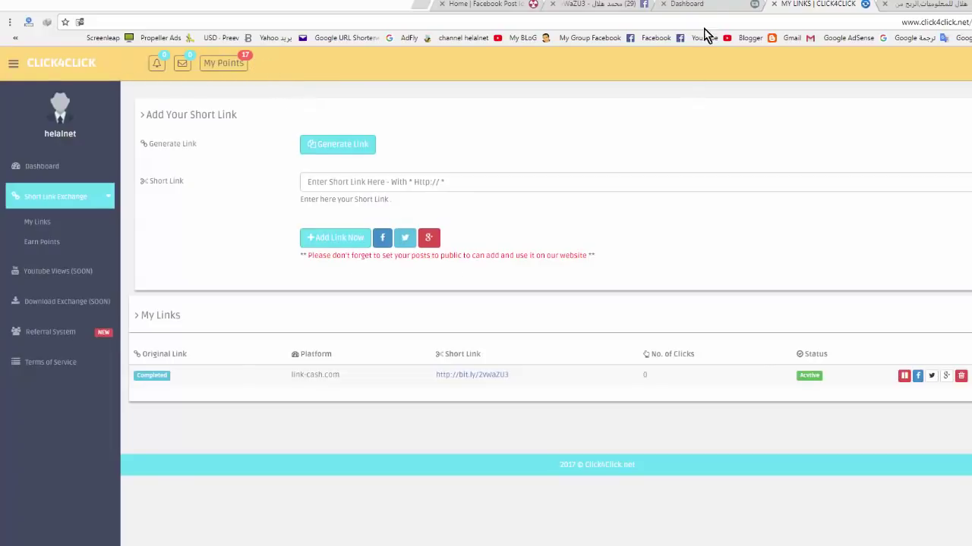
click(710, 4)
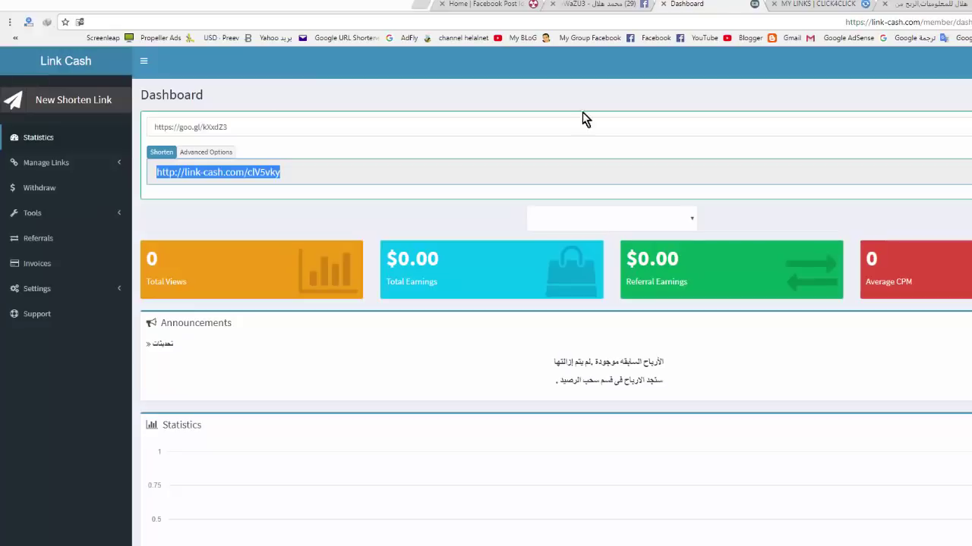
click(829, 6)
click(694, 4)
click(829, 4)
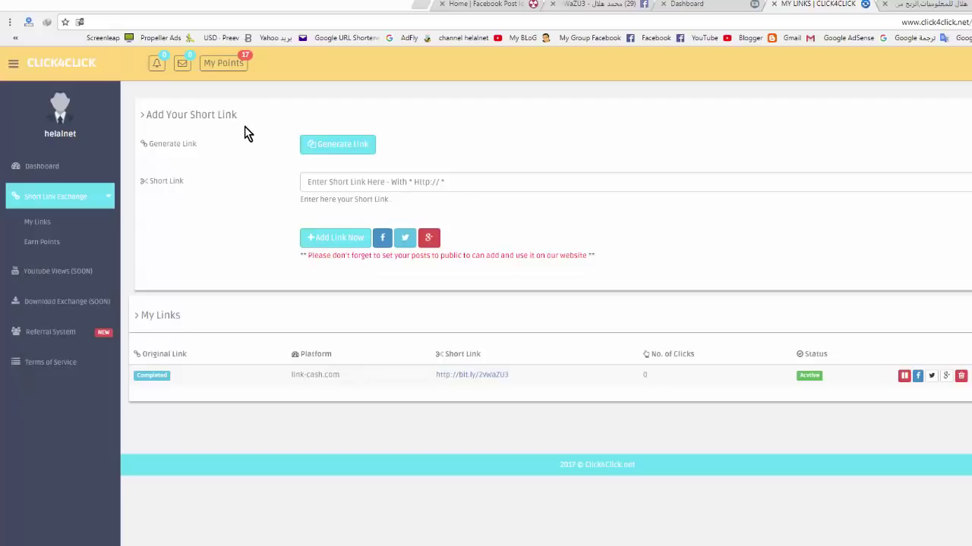
Step: Start surfing links to earn points and follow the tweet's bit.ly/2wMMg46 link through the Cut URLs captcha
click(35, 243)
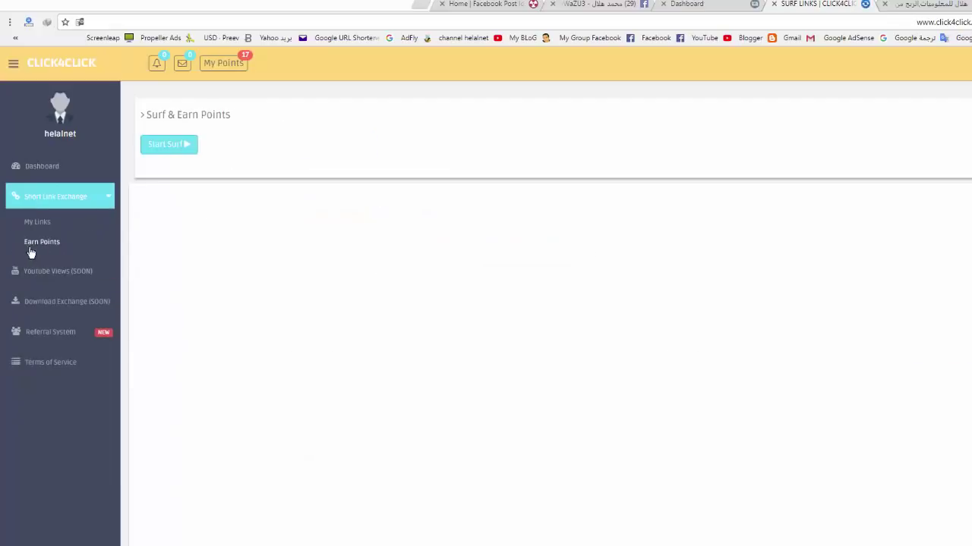
click(155, 154)
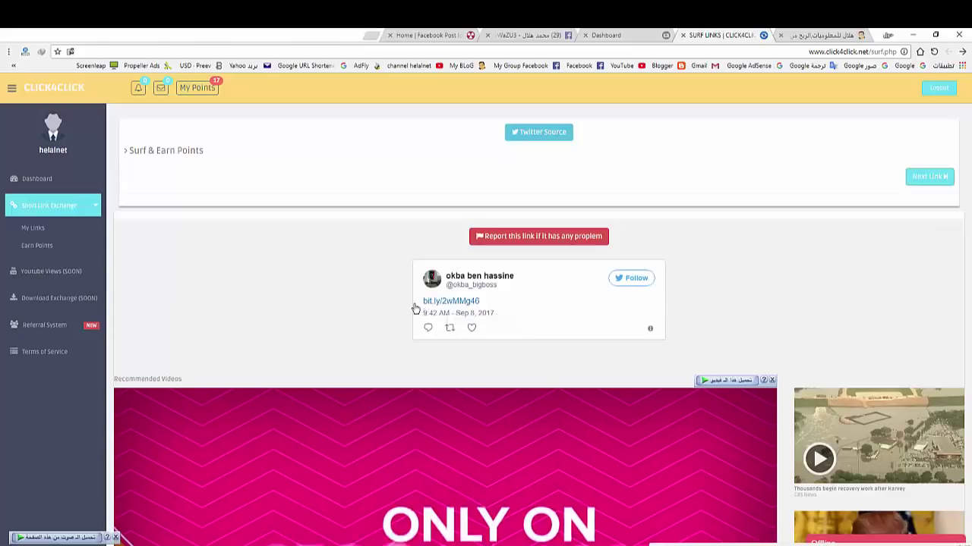
click(453, 304)
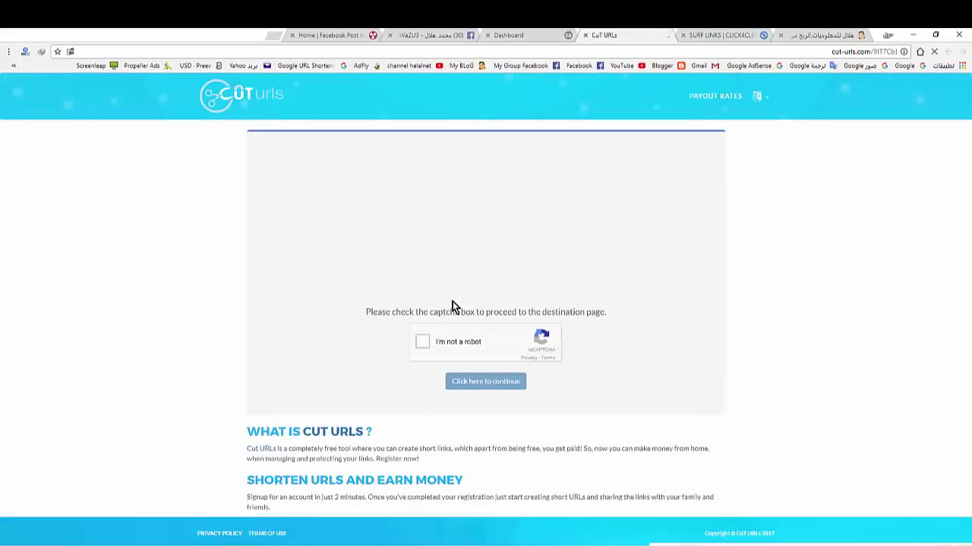
click(422, 345)
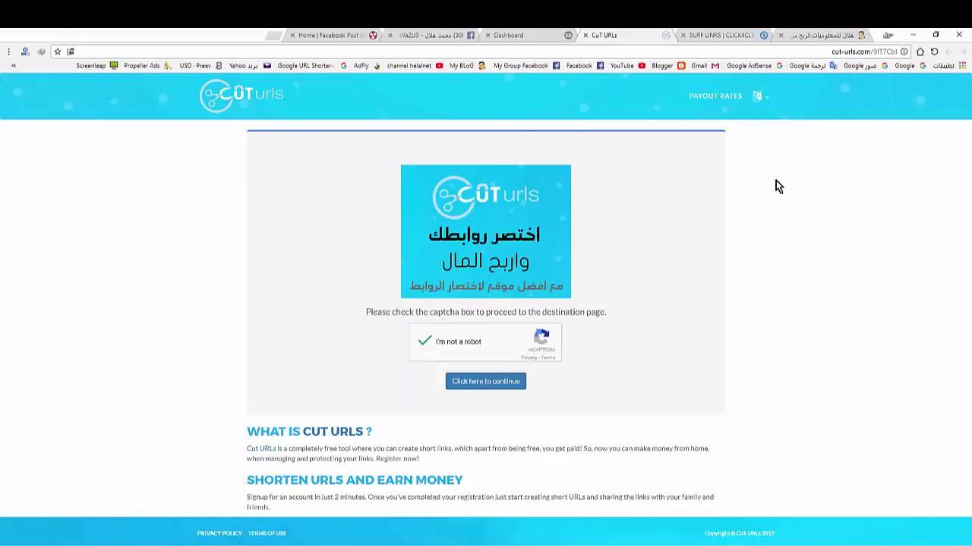
click(505, 383)
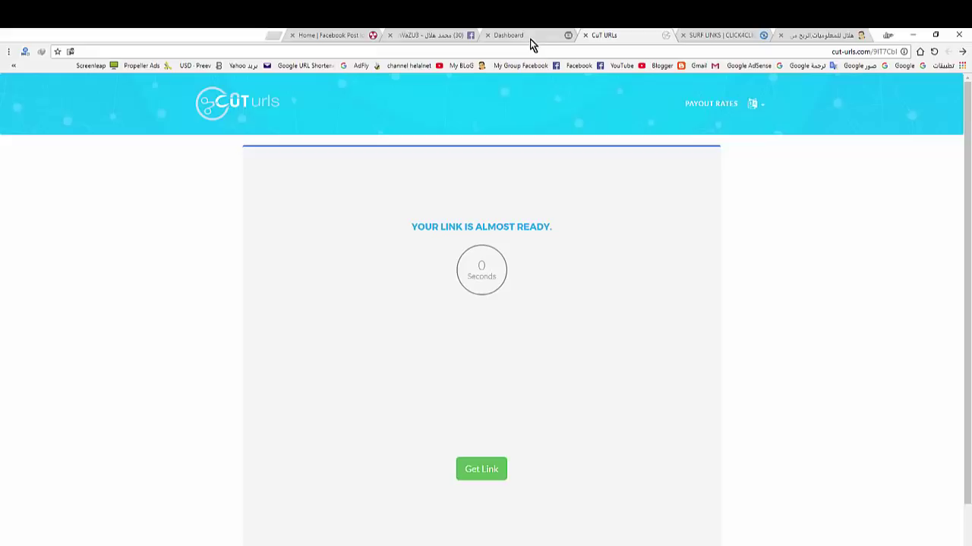
click(722, 34)
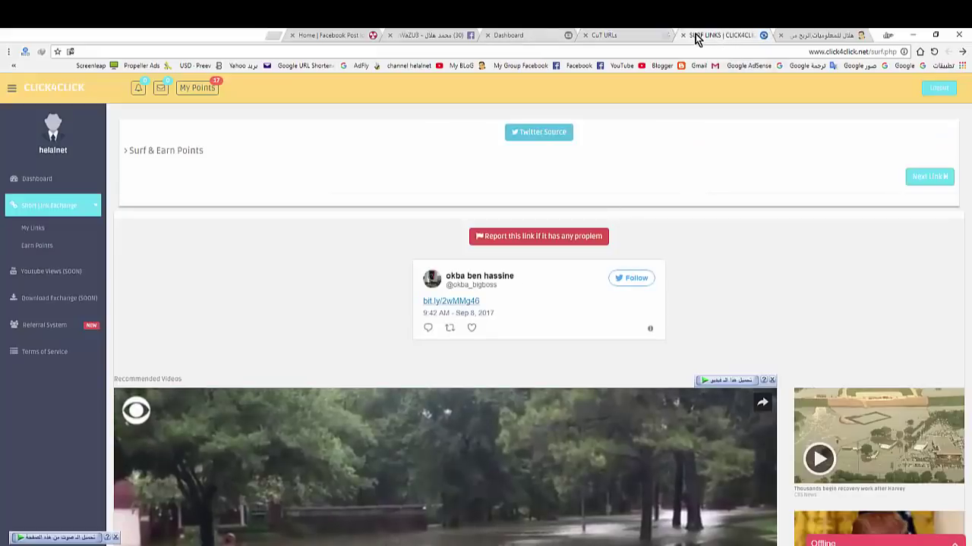
click(596, 36)
click(518, 35)
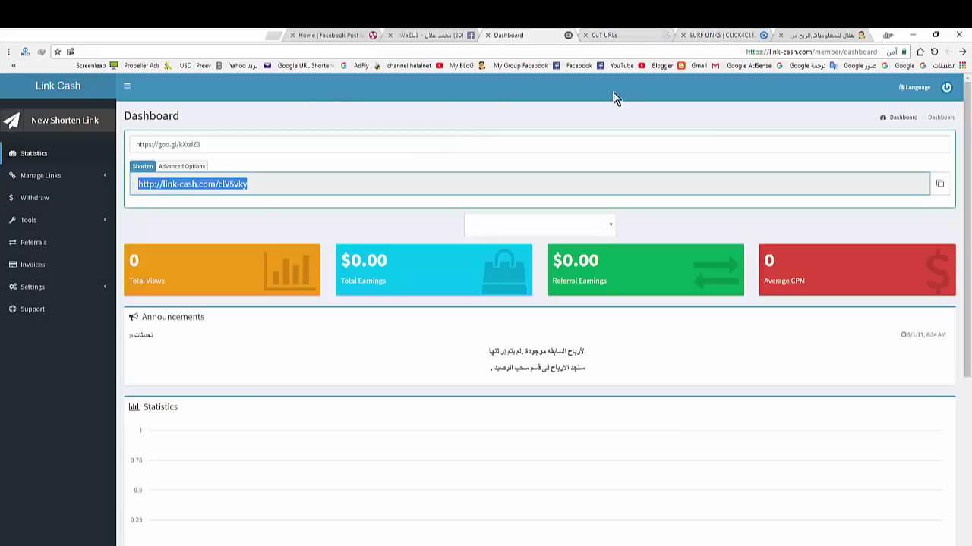
click(626, 31)
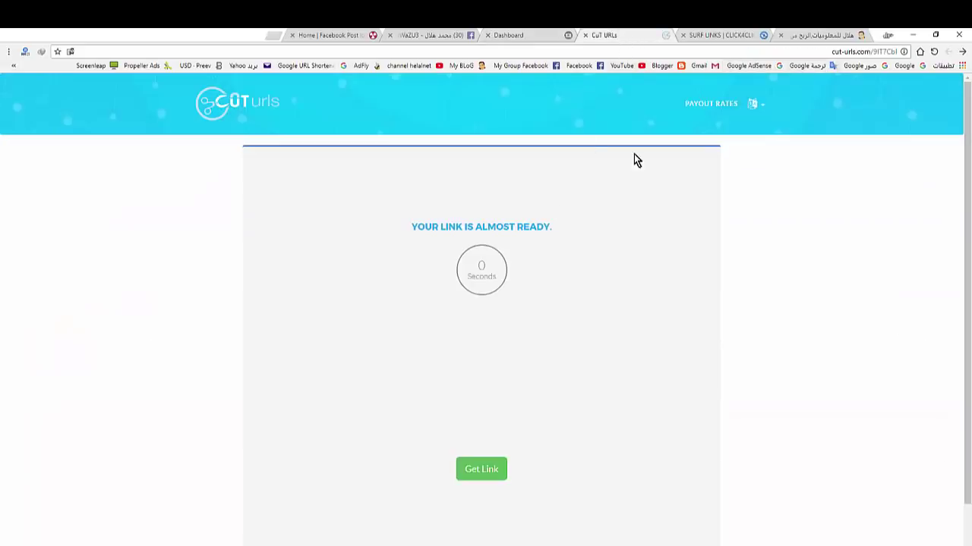
Step: Get the destination link on the Cut URLs page and return to the CLICK4CLICK surf page
click(471, 477)
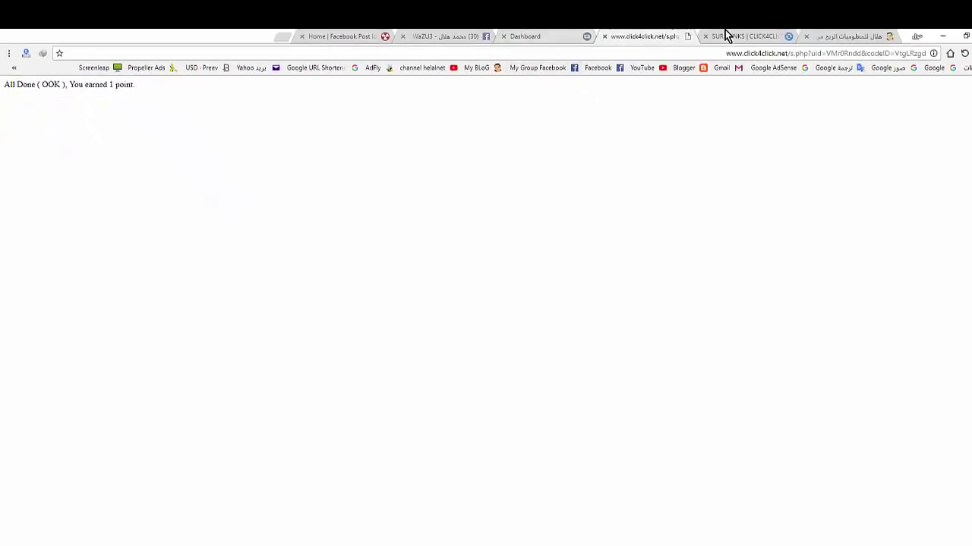
click(724, 34)
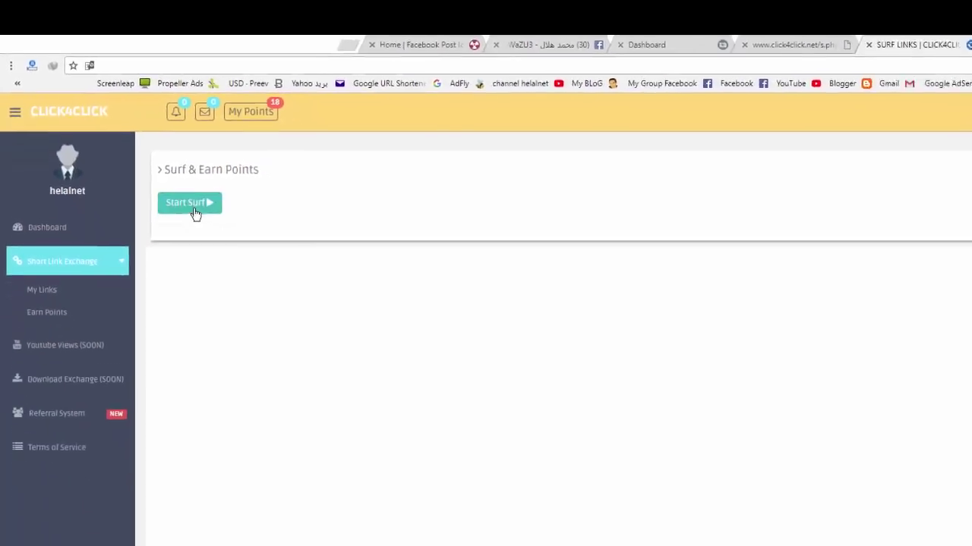
Step: Start surfing again, skip to the next link and open the tweet's bit.ly/2eEmDYx link
click(296, 317)
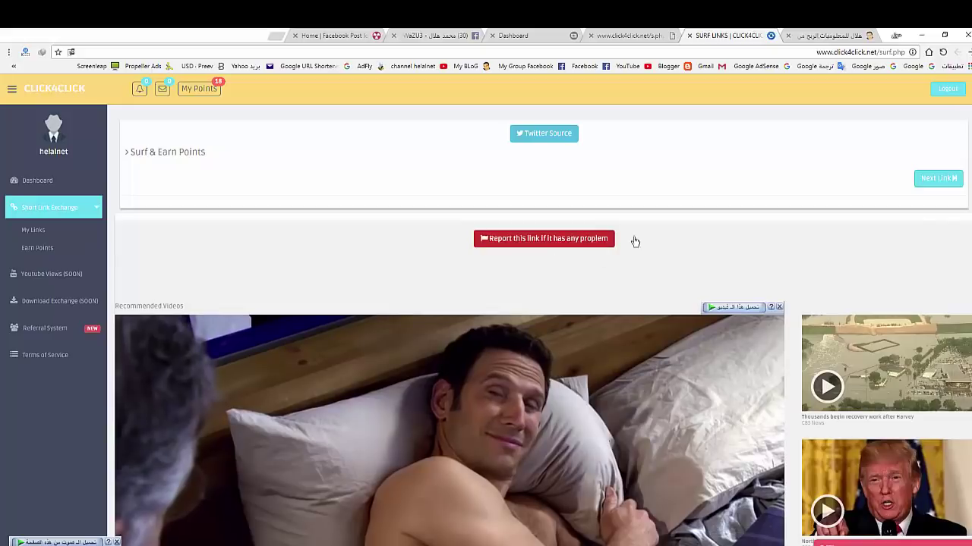
click(934, 180)
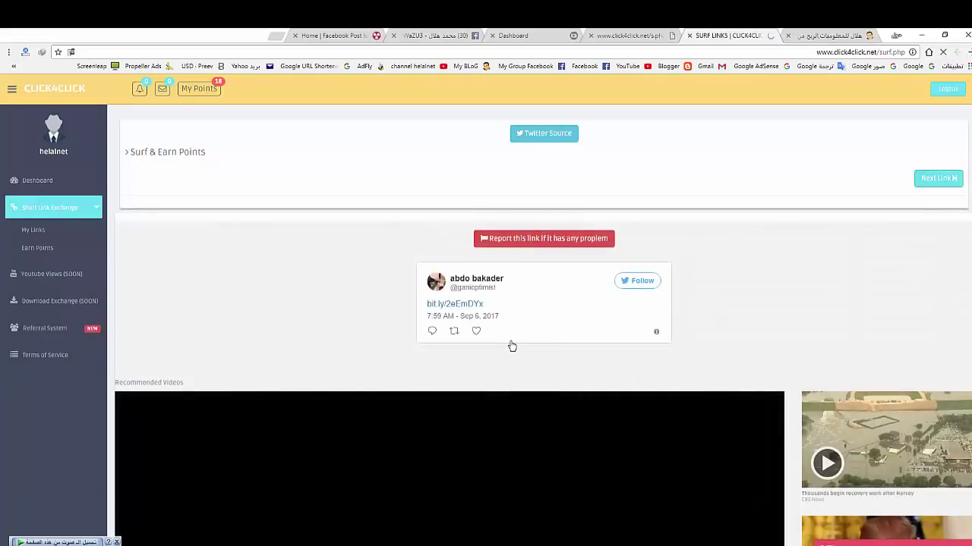
click(462, 305)
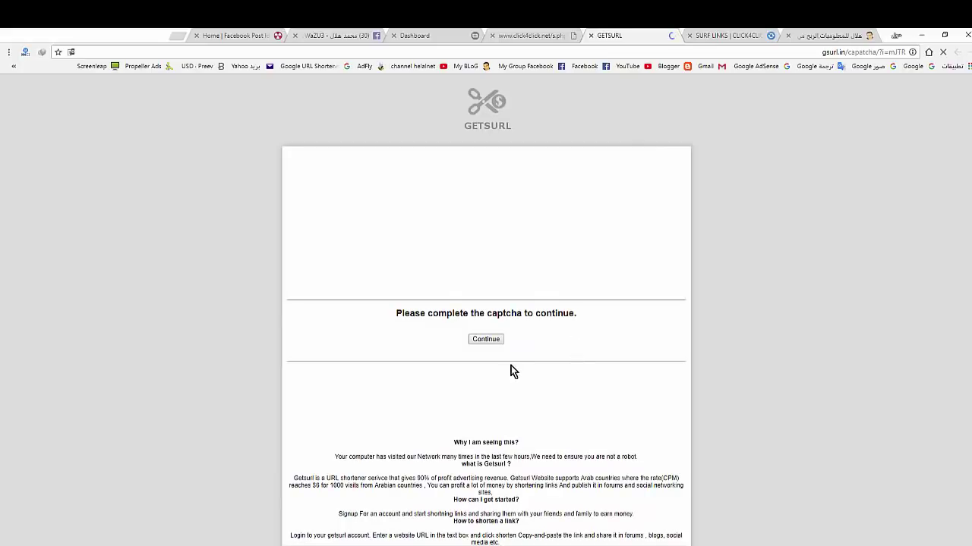
Step: Continue past the GetsURL captcha page and skip its ad to reach the destination, closing the pop-up ad tabs
click(487, 340)
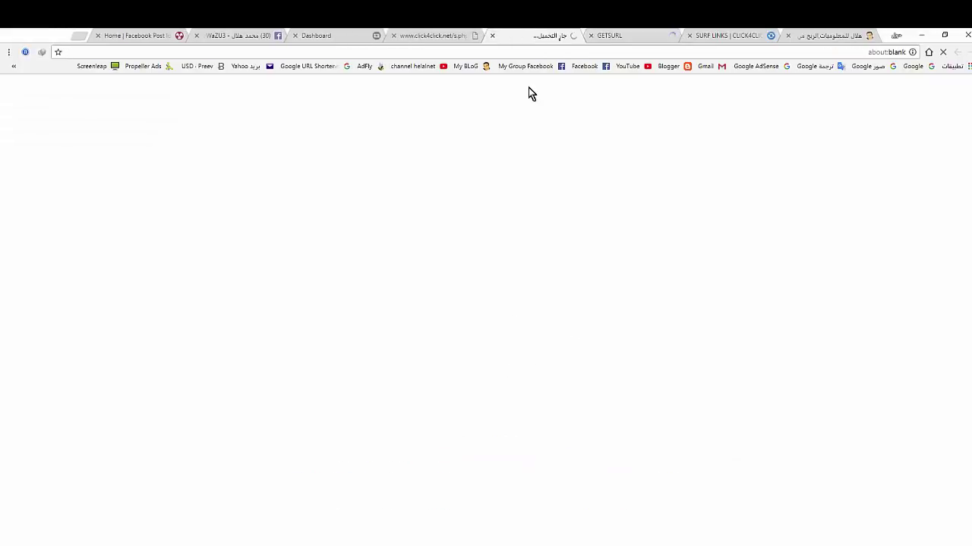
click(492, 36)
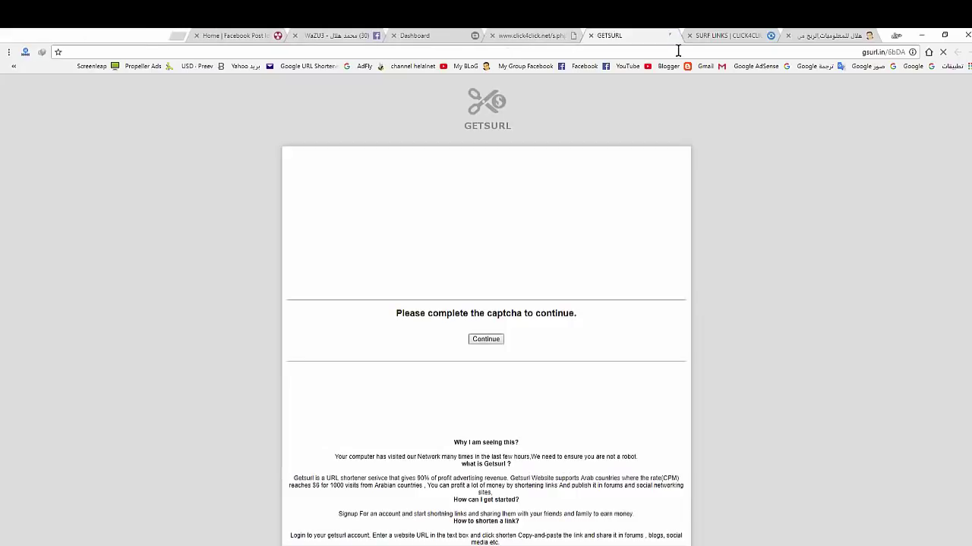
click(480, 341)
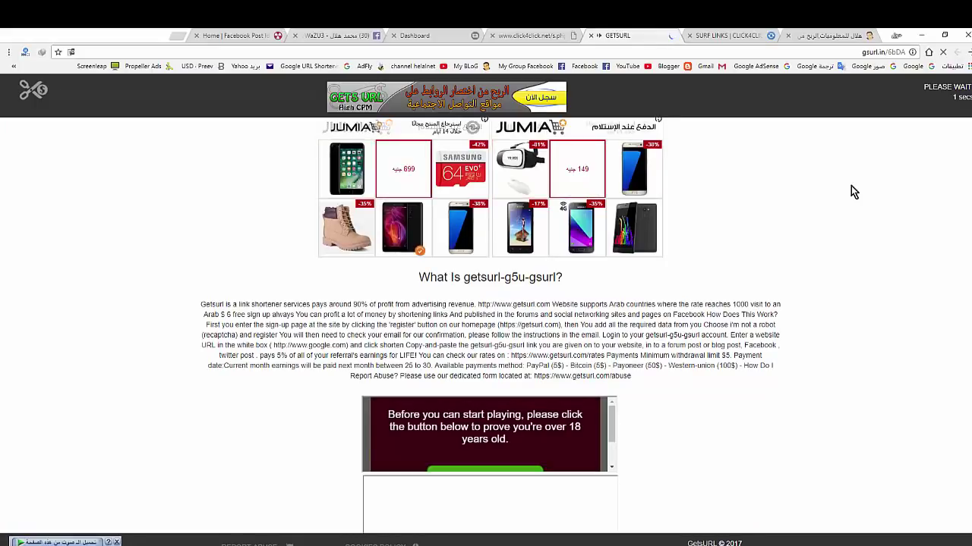
click(946, 90)
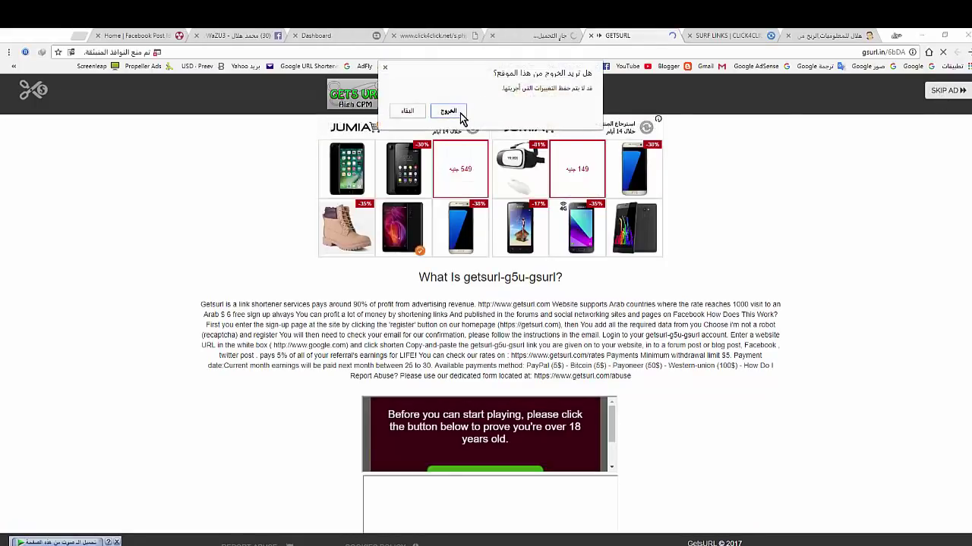
click(450, 112)
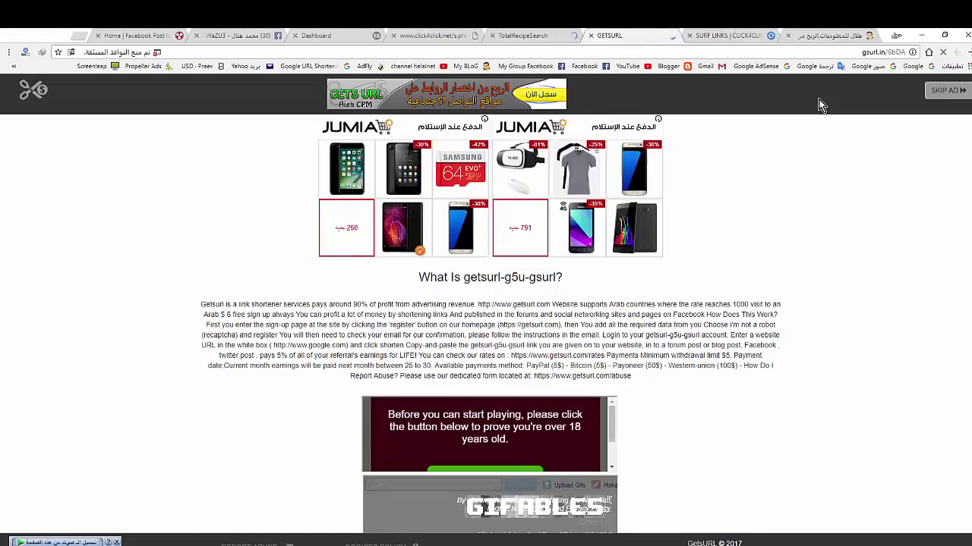
click(532, 36)
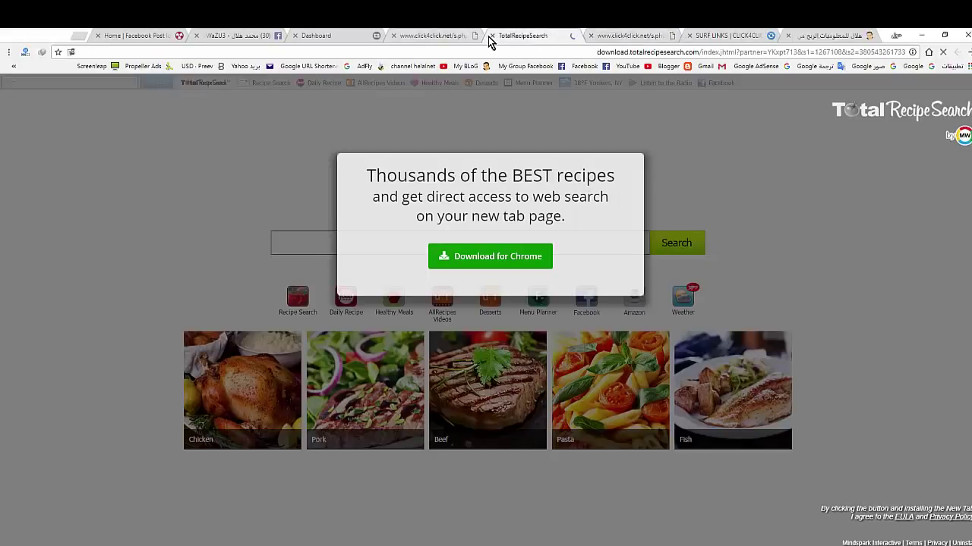
click(489, 36)
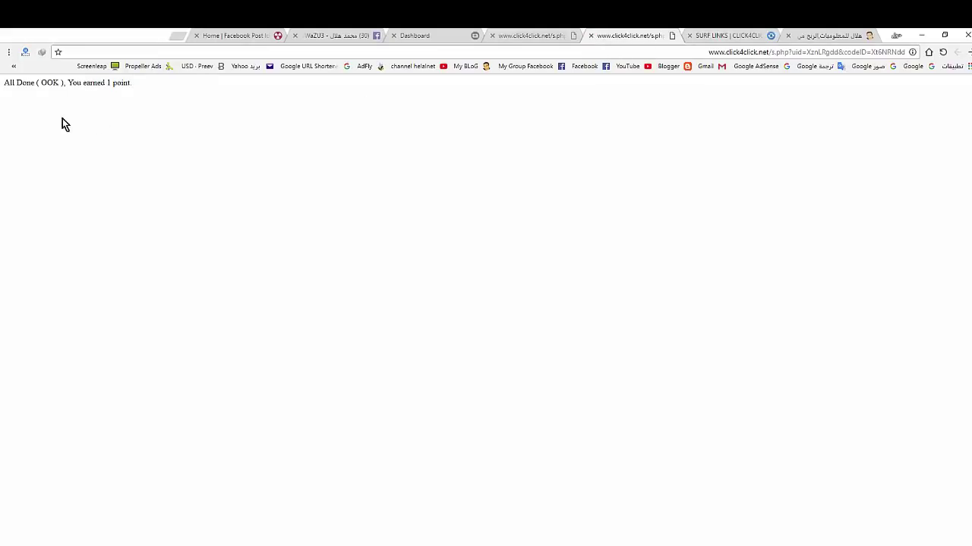
Step: Close the finished link's page and reload the CLICK4CLICK surf page to refresh the points balance
drag(115, 108, 106, 94)
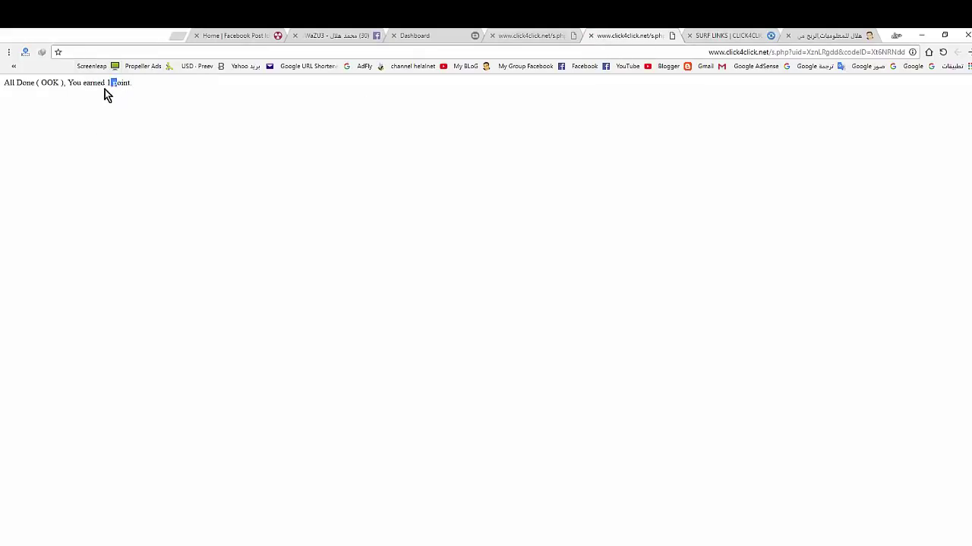
click(592, 35)
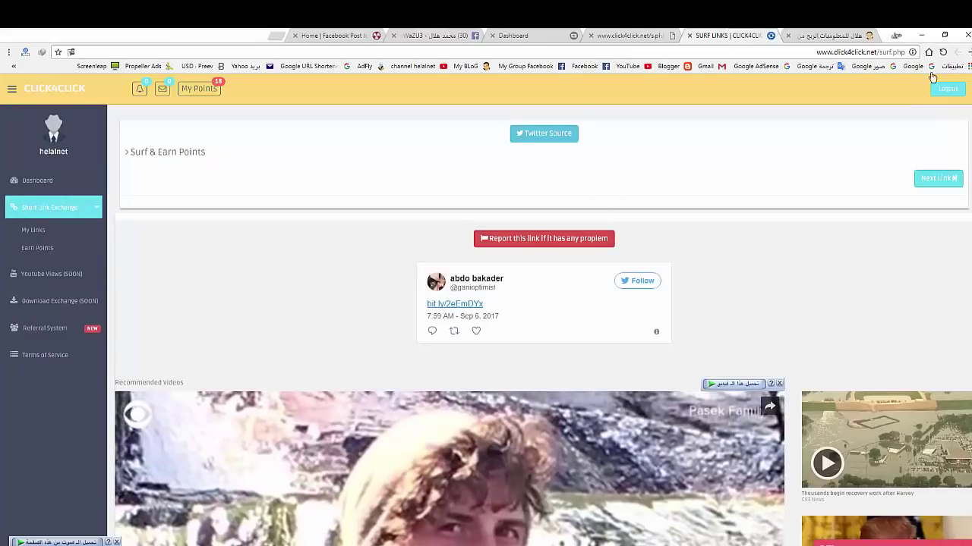
click(943, 51)
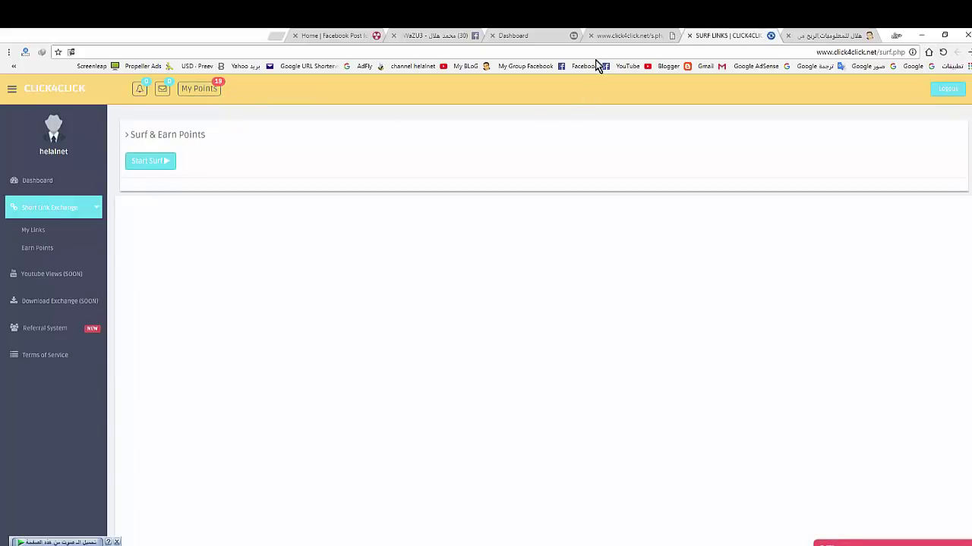
Step: Review the Link Cash dashboard and switch to the helalnet.com blog
click(625, 33)
click(524, 36)
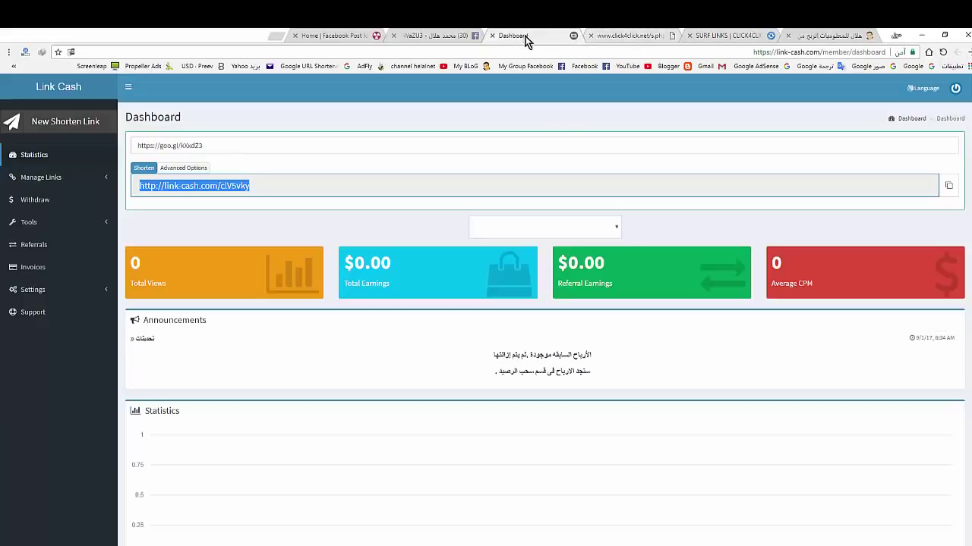
click(67, 120)
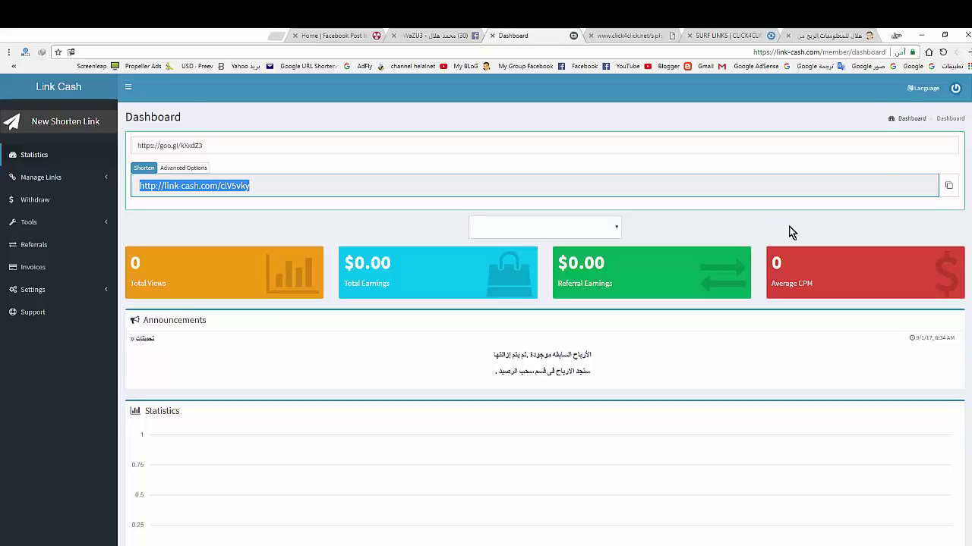
click(820, 34)
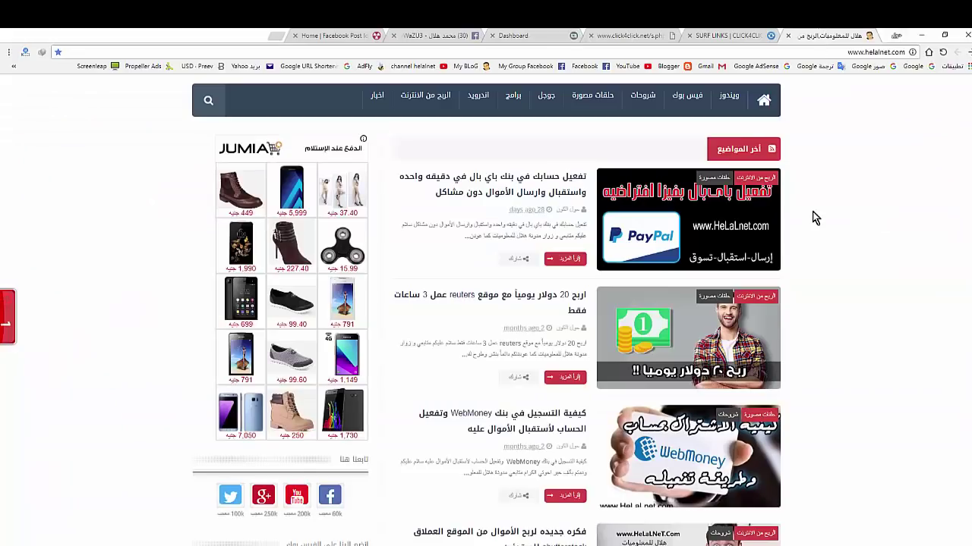